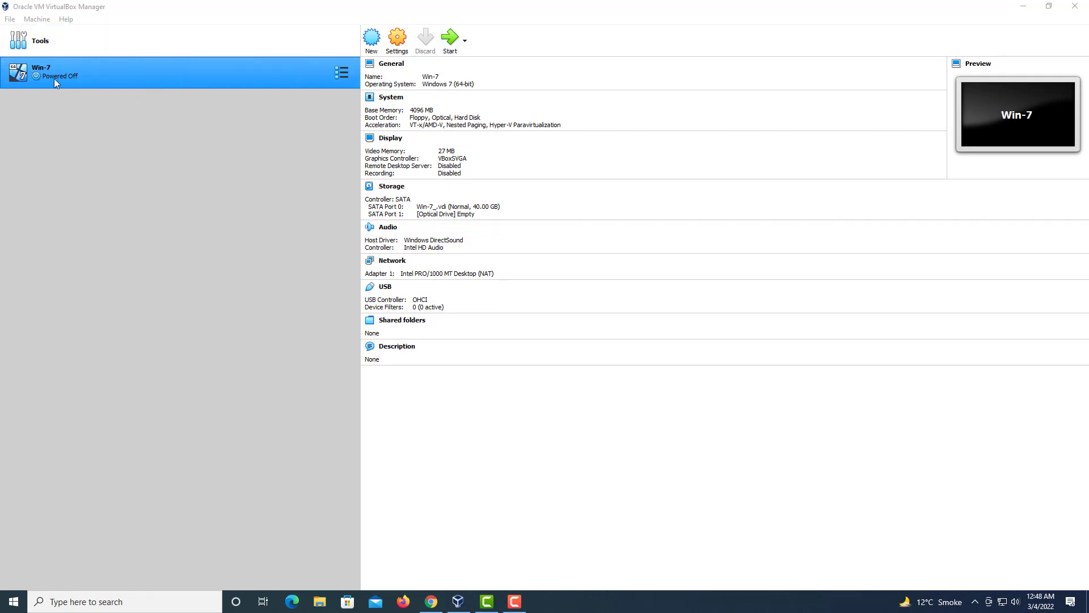
Step: Start Win-7, add Windows 7.ISO in the Optical Disk Selector, and boot from it
click(450, 45)
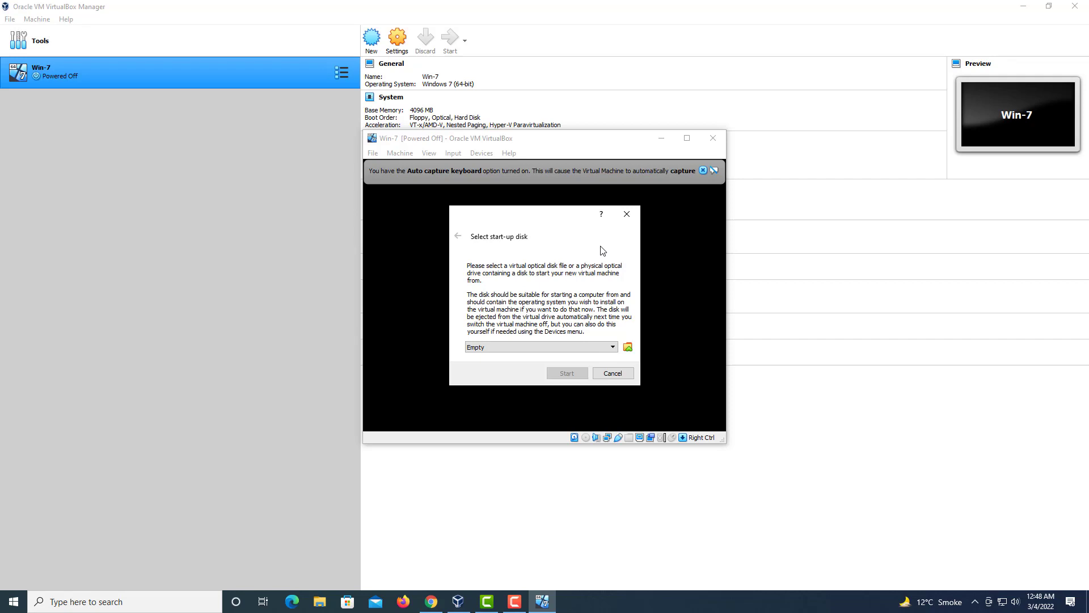
click(628, 348)
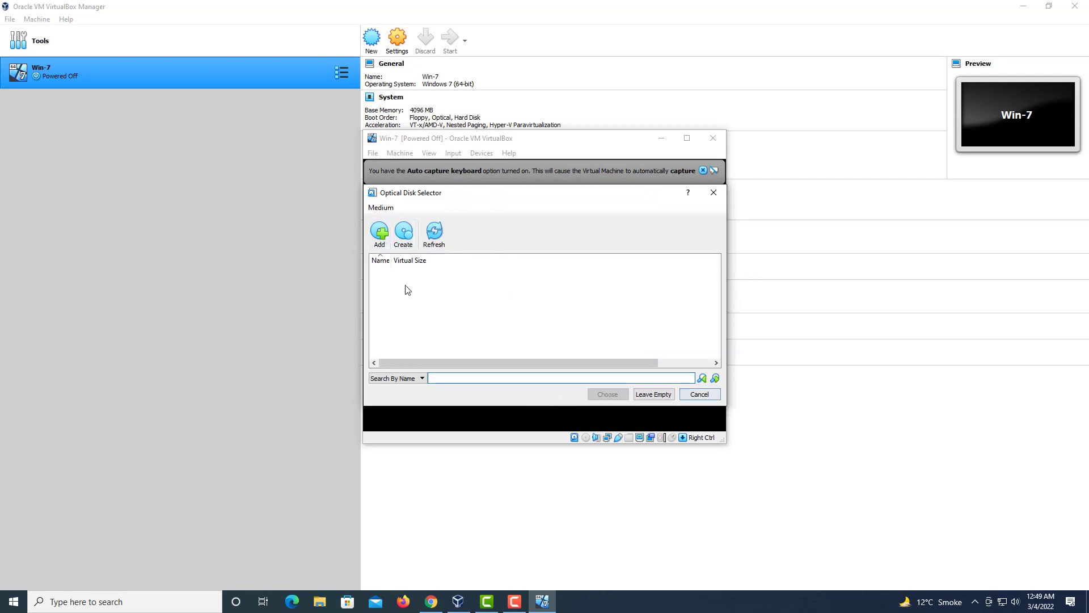
click(380, 237)
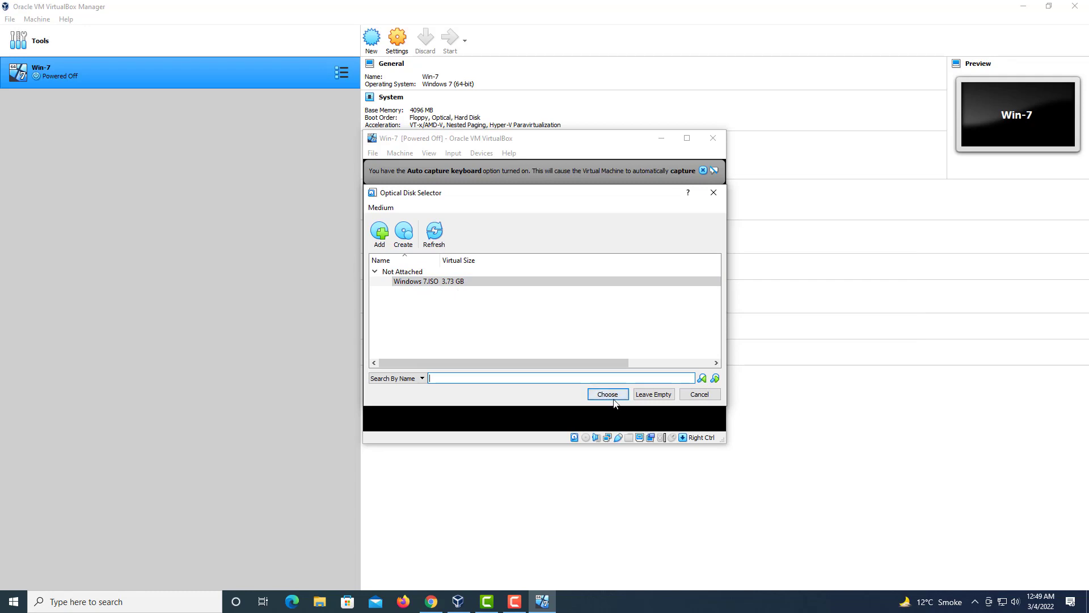
click(464, 288)
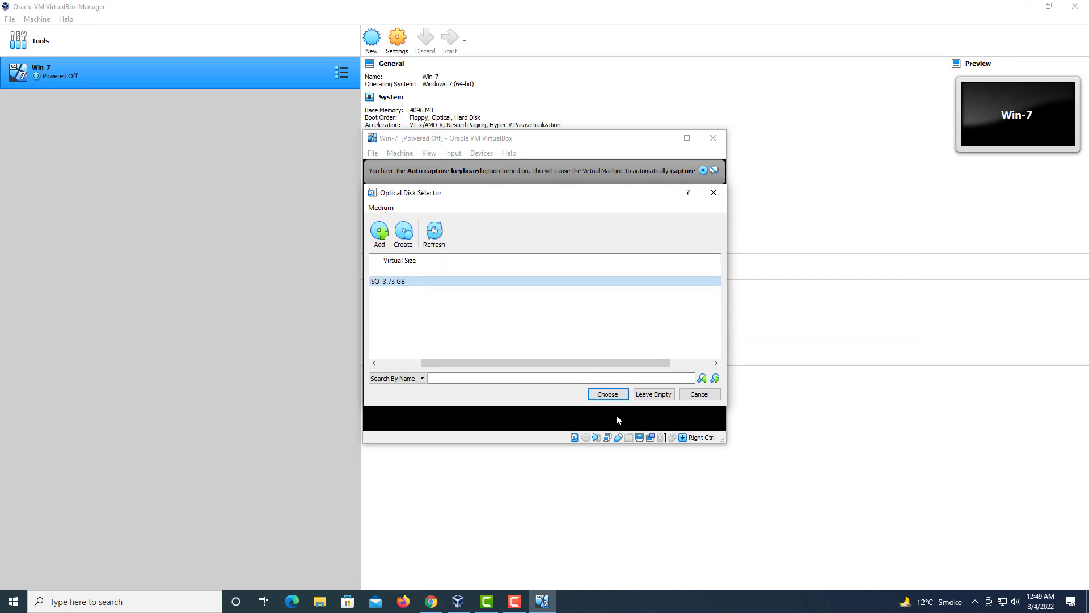
click(608, 395)
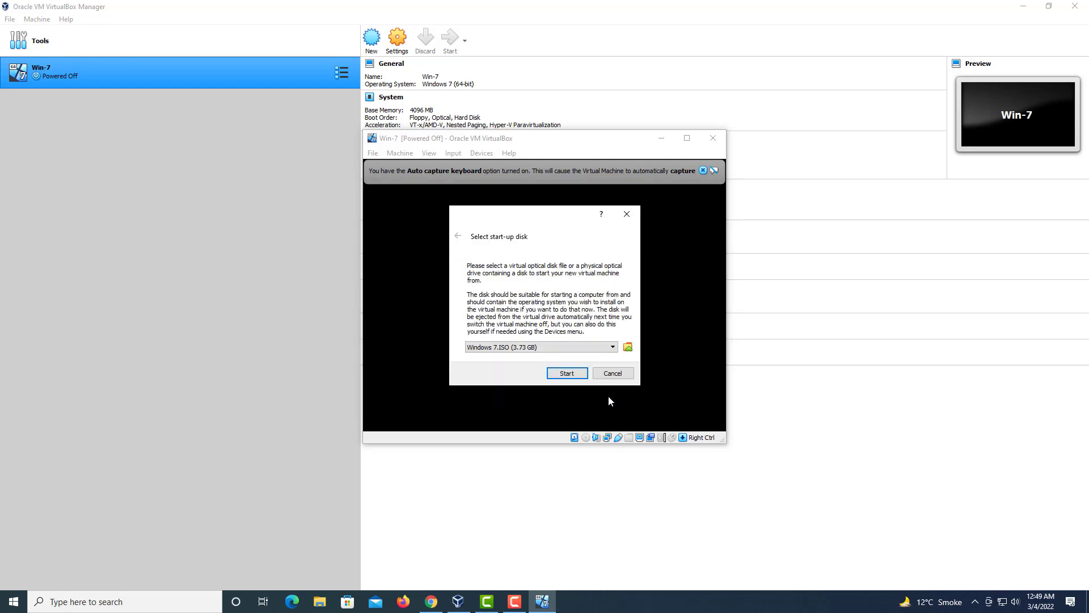
click(569, 375)
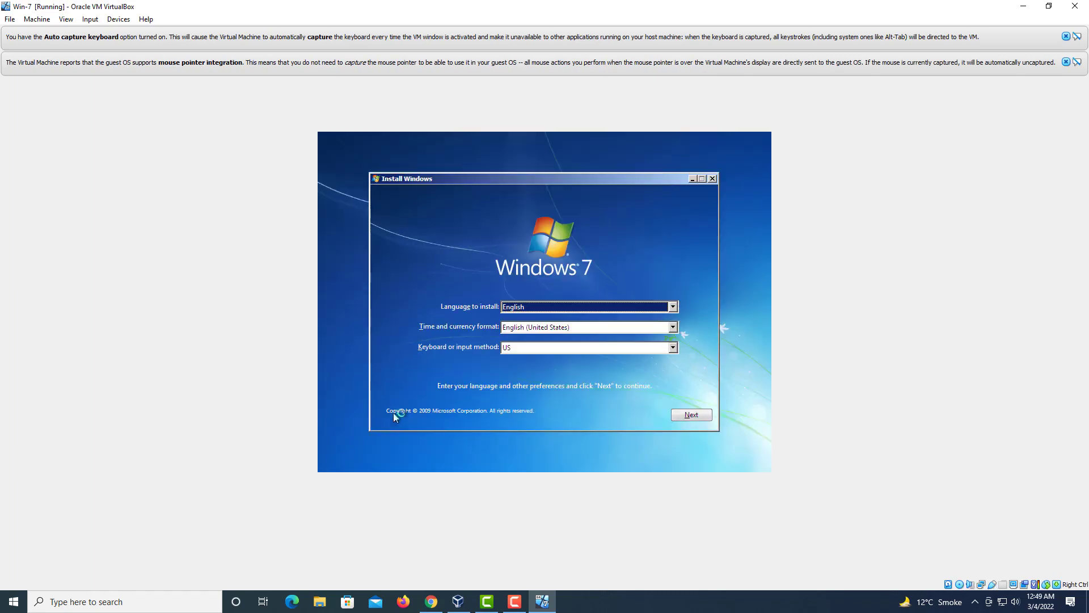
Step: Run a Custom (advanced) Windows 7 install onto the 40 GB Disk 0 and restart the guest
click(685, 418)
click(549, 304)
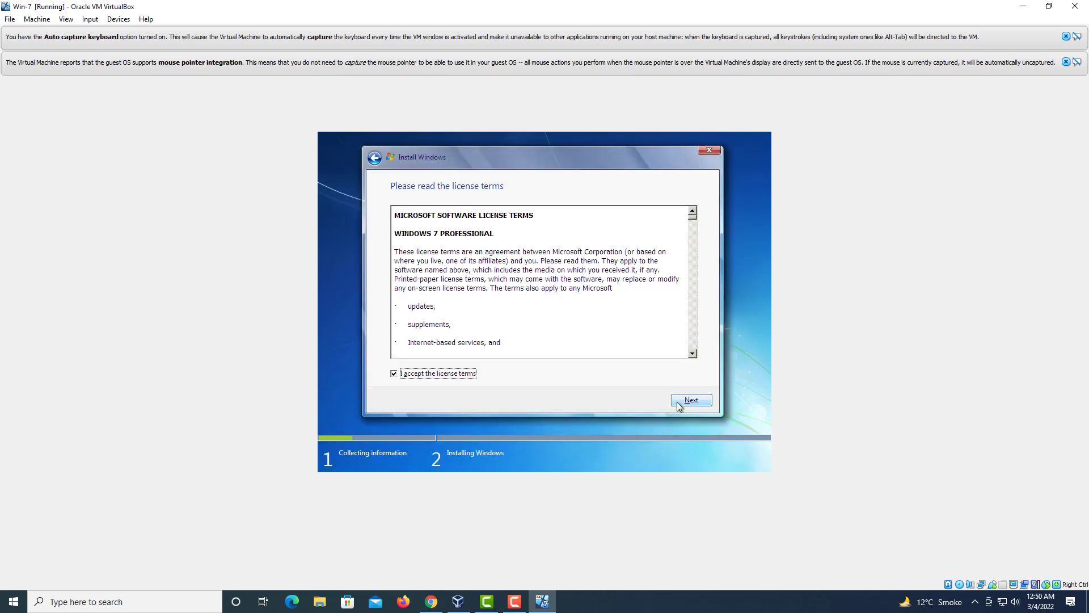
click(678, 401)
click(520, 298)
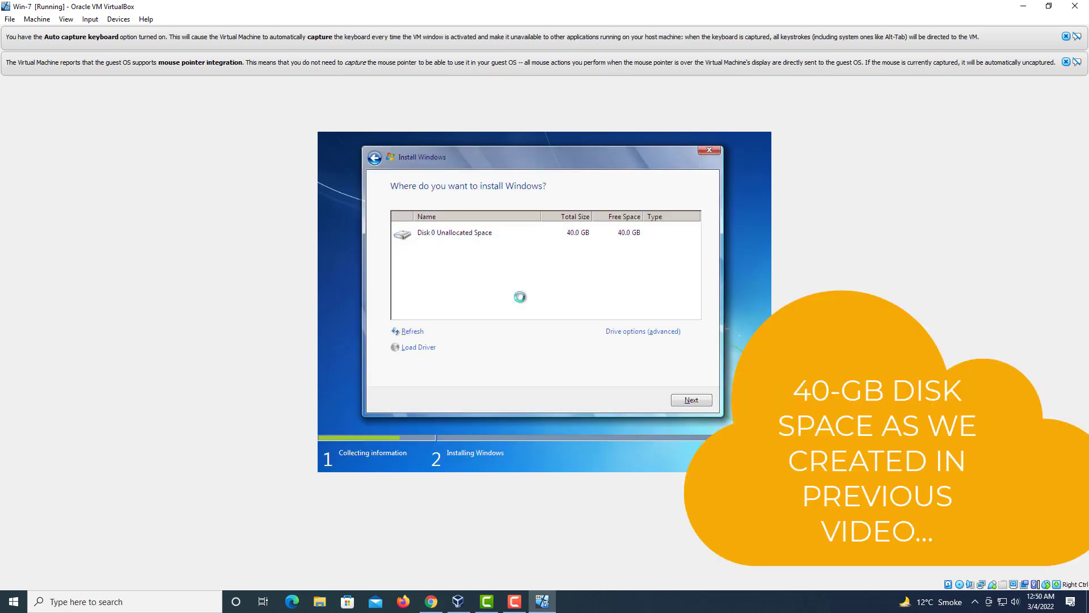
click(683, 397)
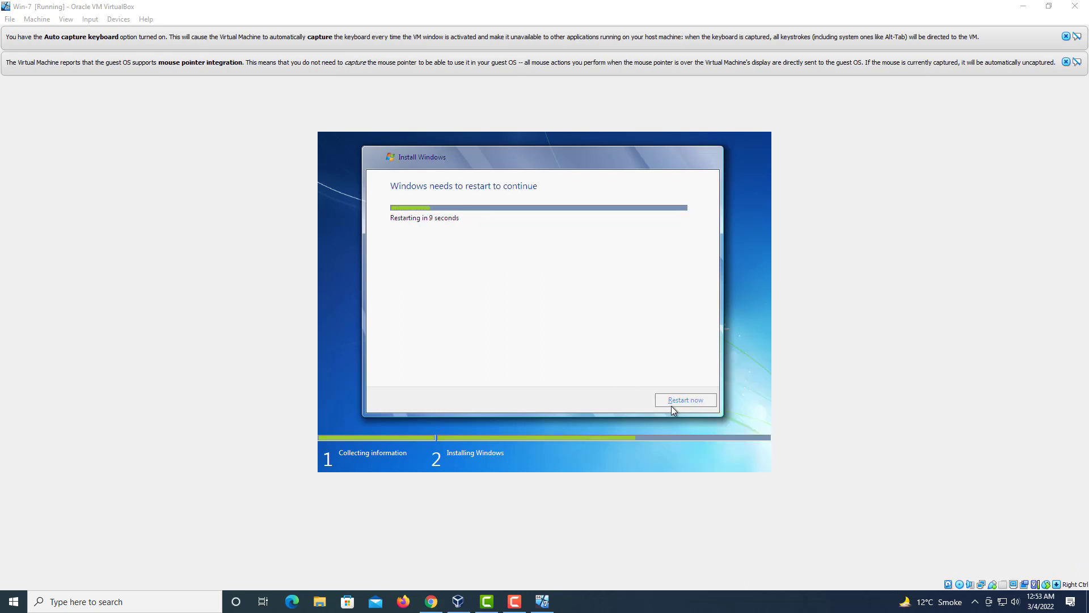
click(673, 404)
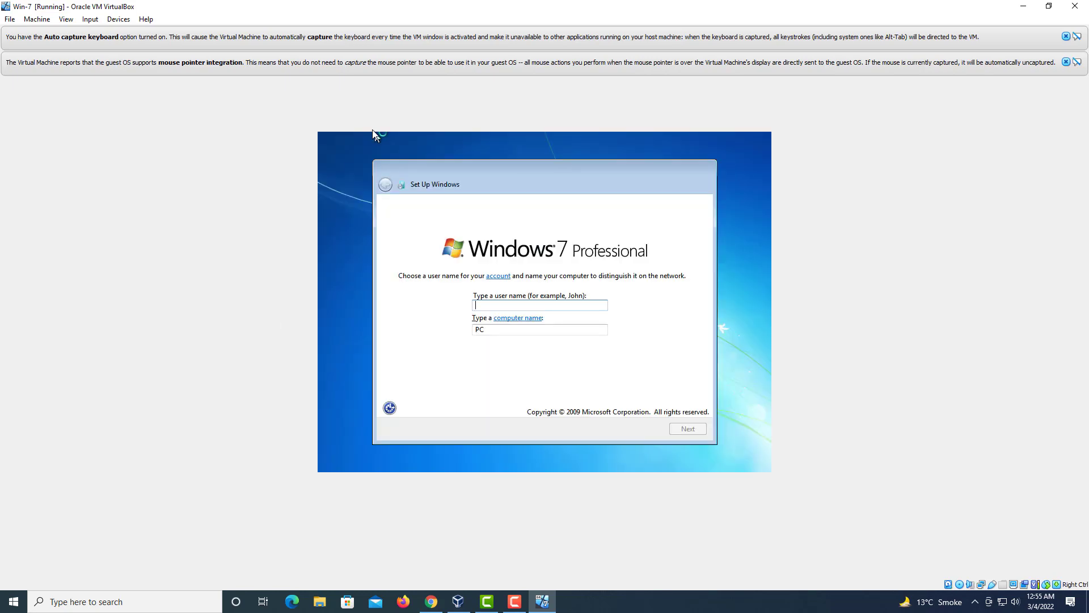
Step: Enter user name SYSLINK, insert V before PC in the computer name, and skip the password
text(sys)
key(BackSpace)
key(BackSpace)
key(BackSpace)
text(SYSLINK)
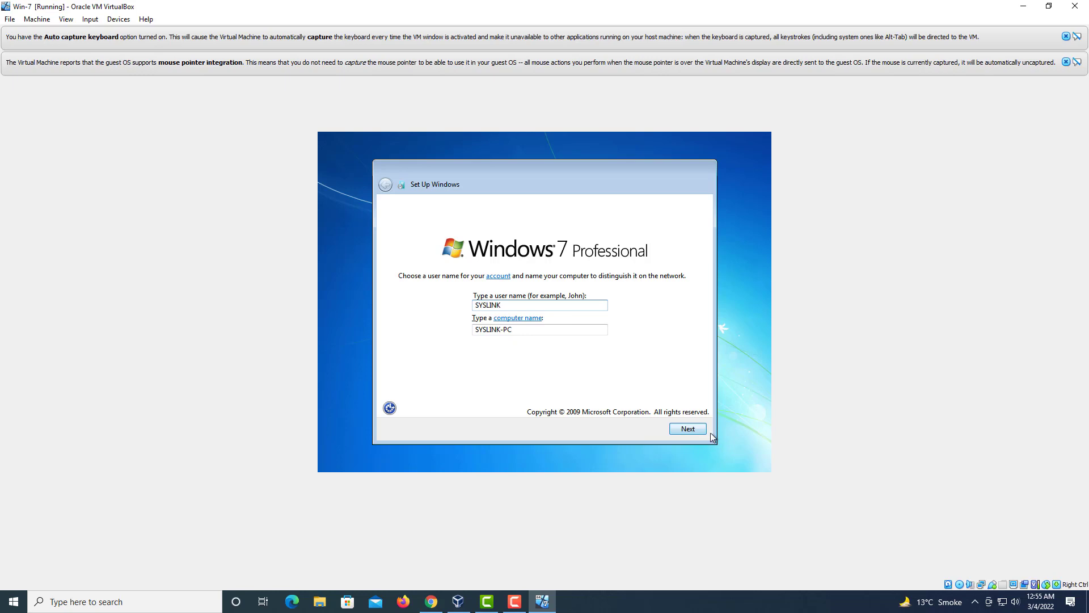
click(558, 331)
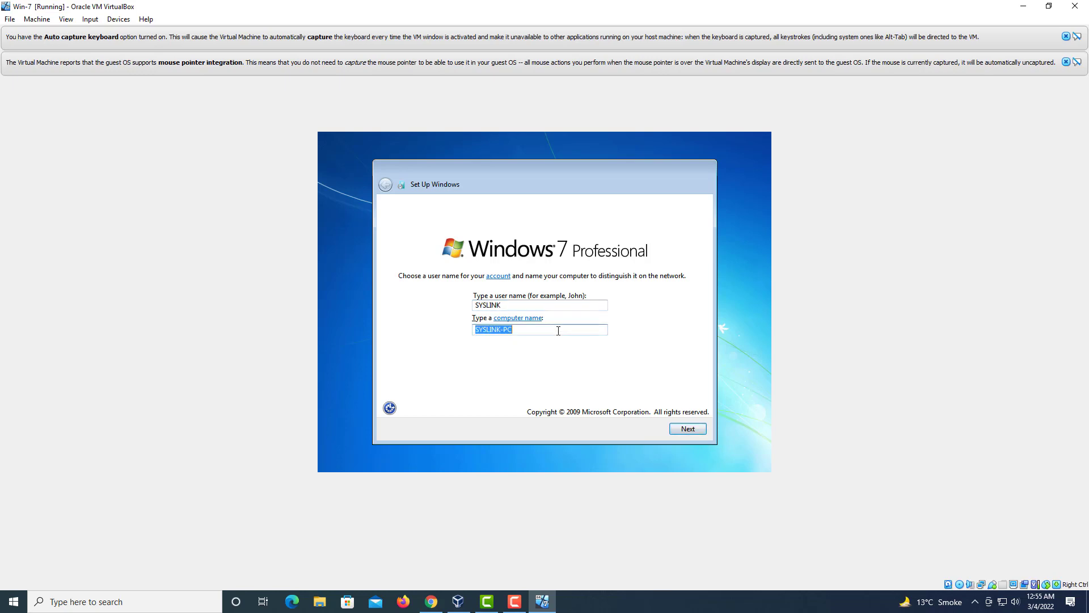
key(Left)
key(Left)
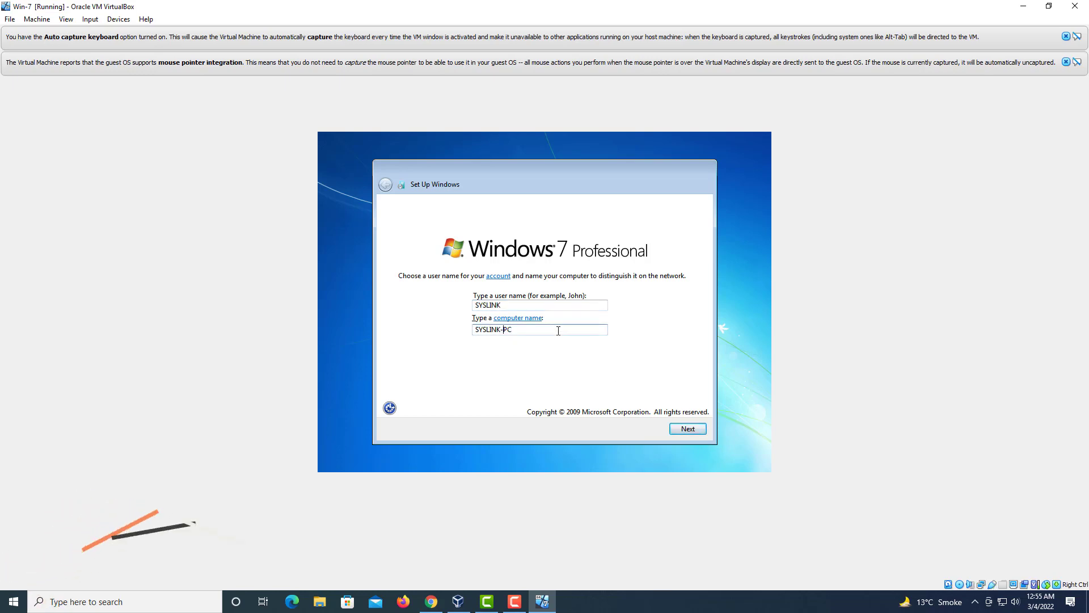
text(V)
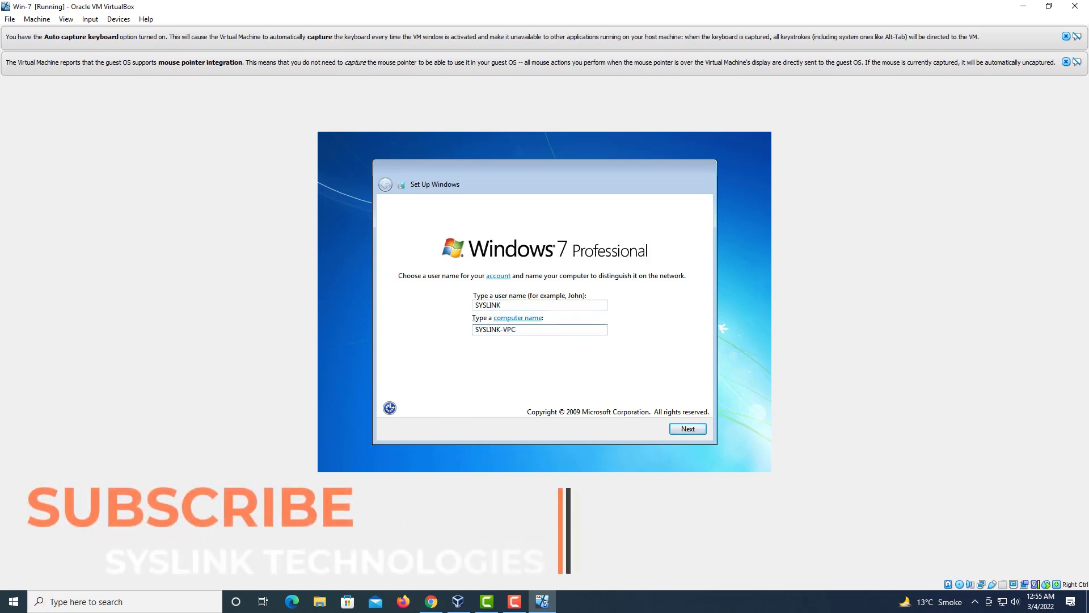
click(686, 428)
click(686, 429)
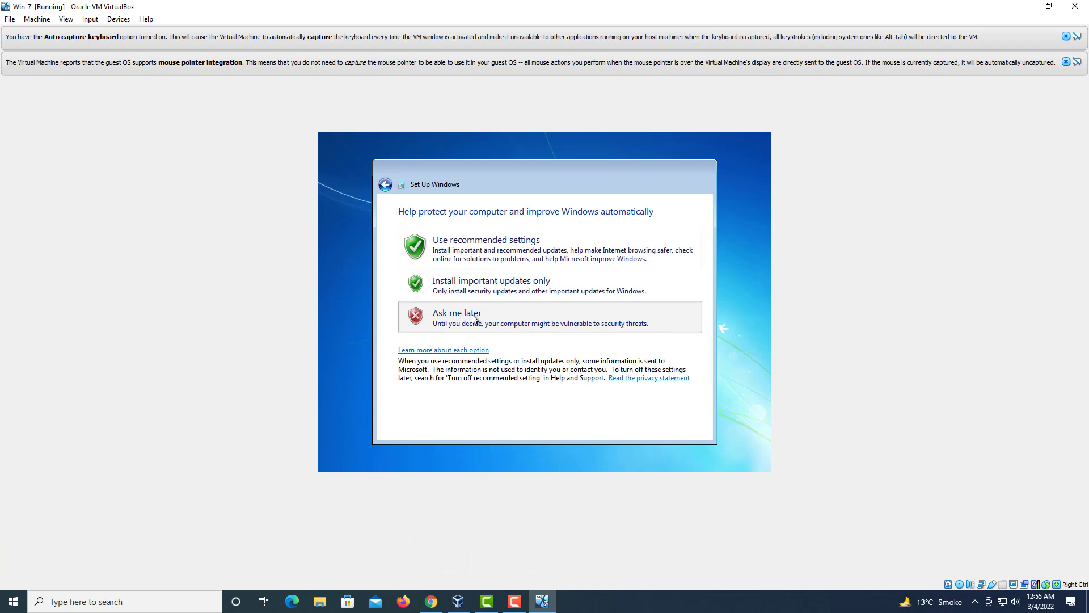
Step: Choose Ask me later for updates, the Islamabad, Karachi time zone, and Work network
click(474, 319)
click(506, 250)
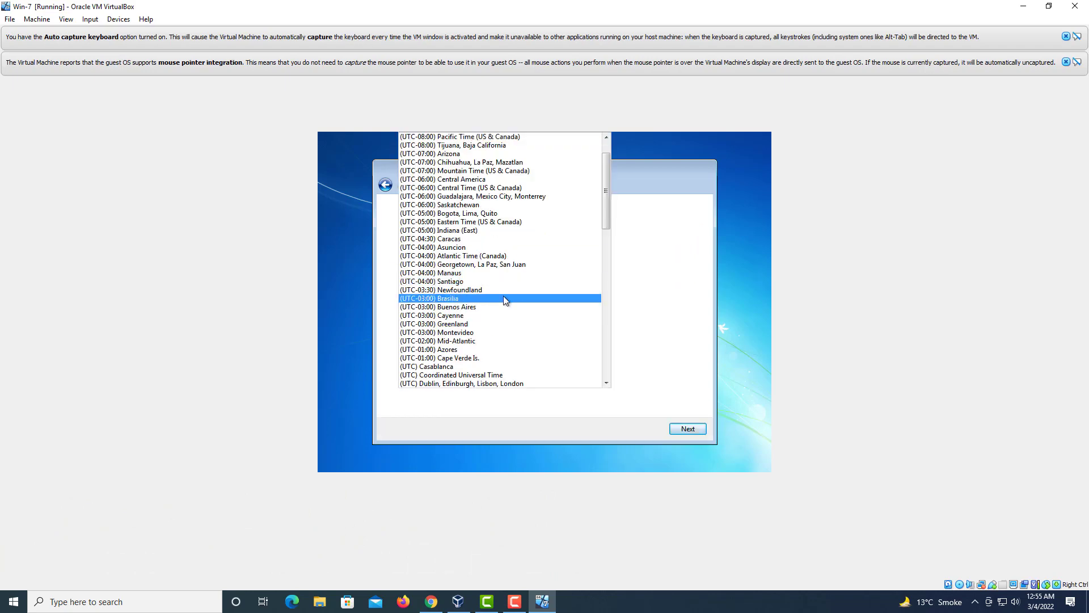
scroll(504, 299, down, 9)
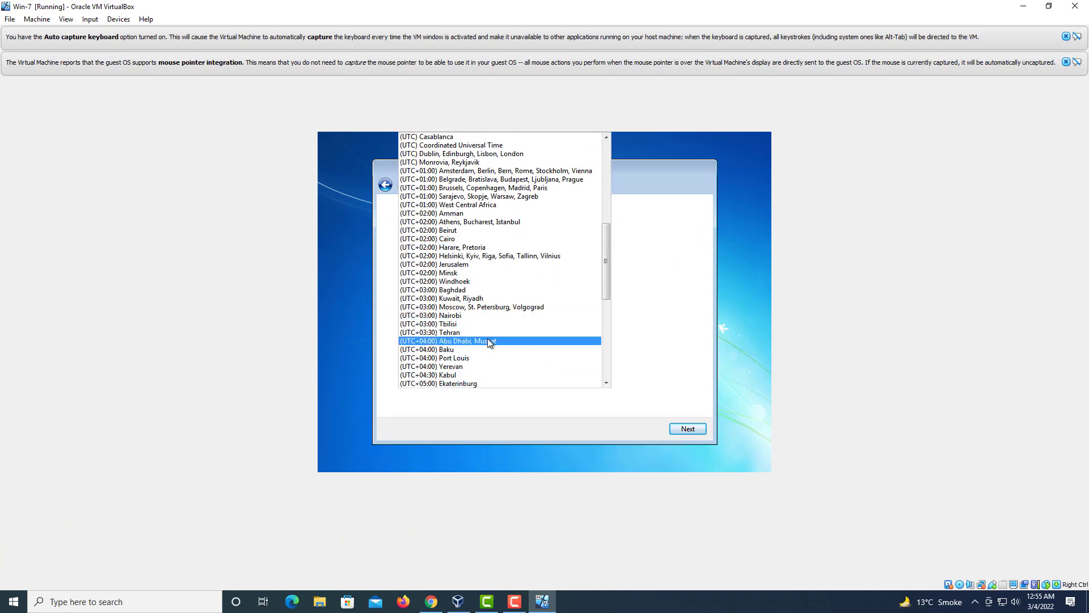
scroll(488, 340, down, 2)
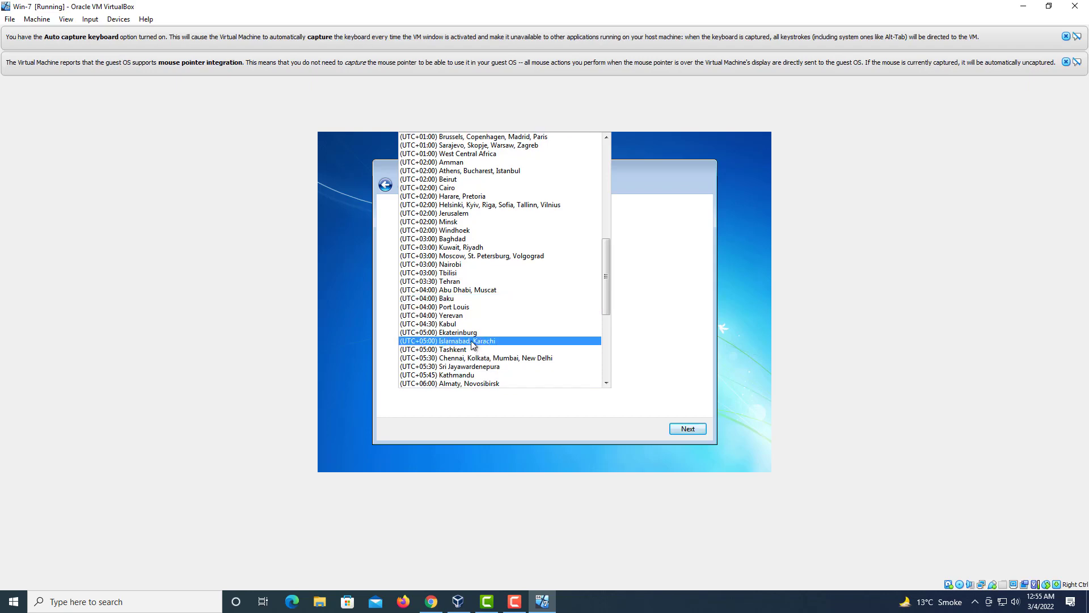
click(473, 341)
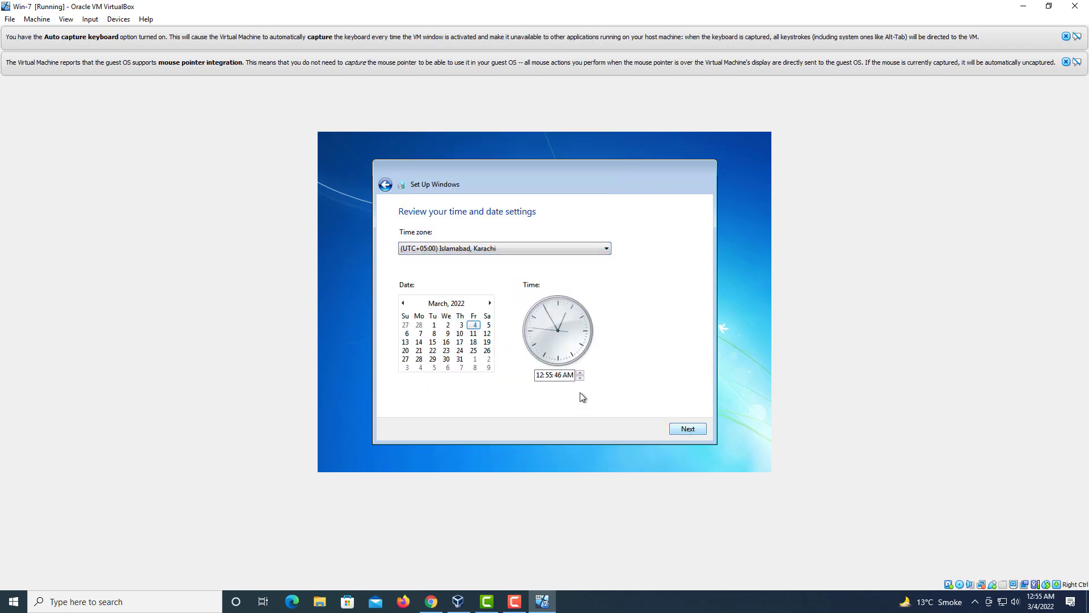
click(685, 429)
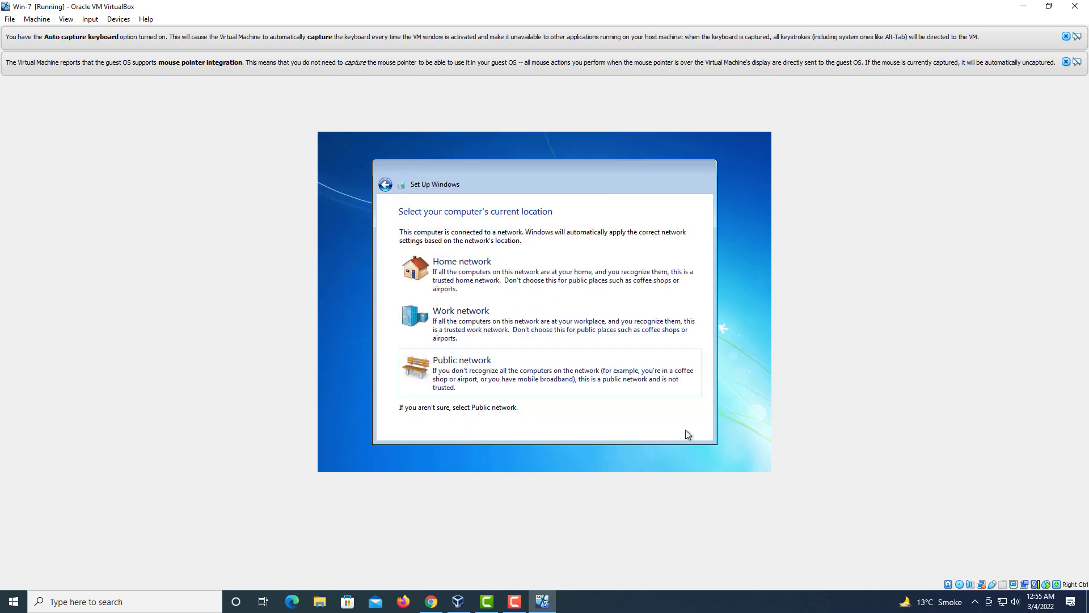
click(501, 309)
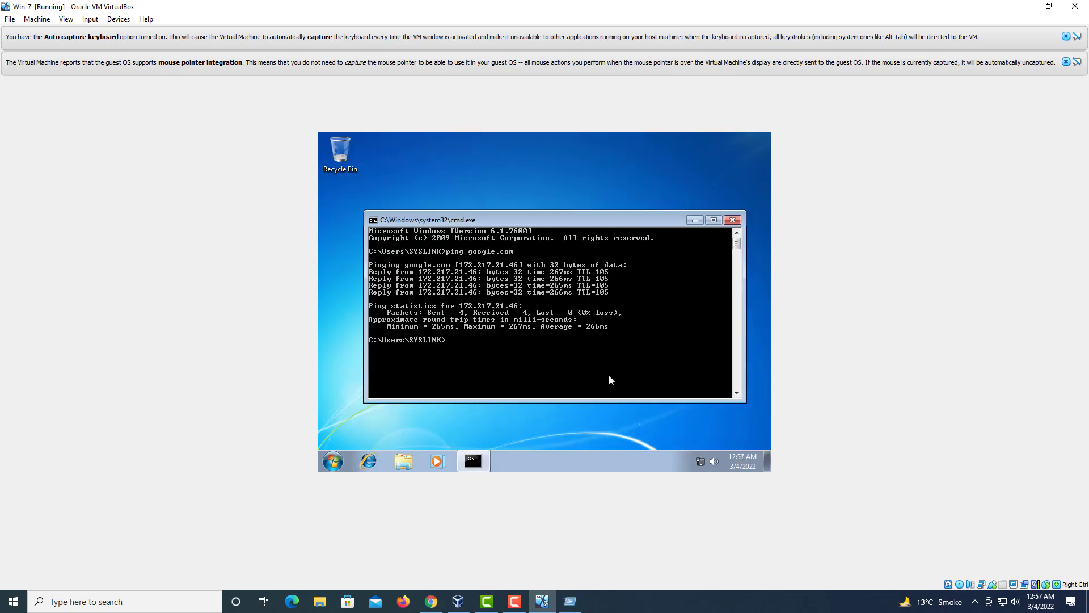
Step: Ping google.com in the guest Command Prompt, getting 4 replies, then close the window
text(ping google.com)
key(Return)
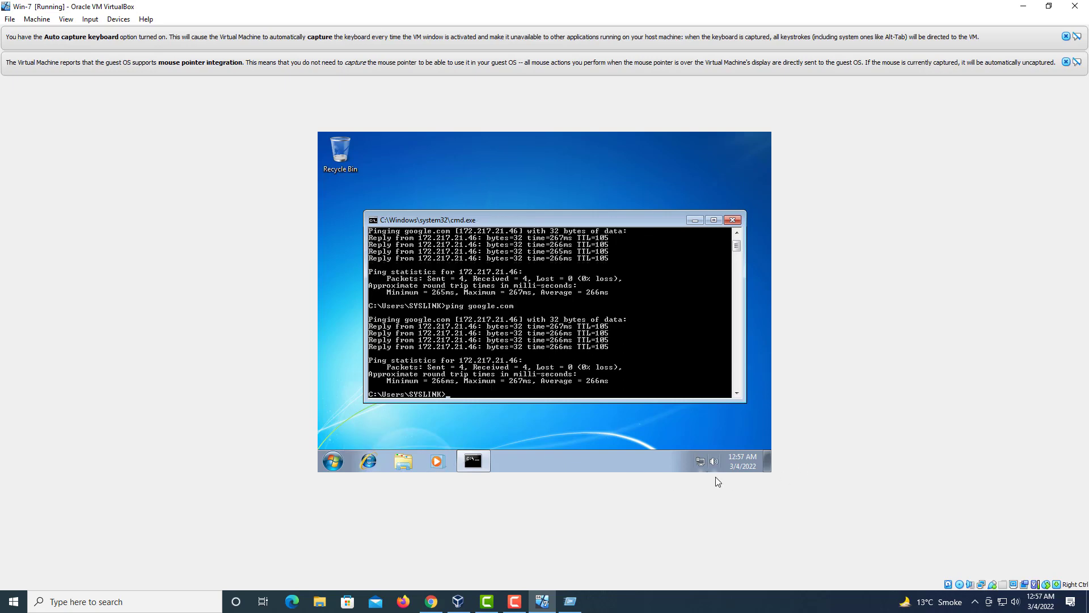
click(732, 220)
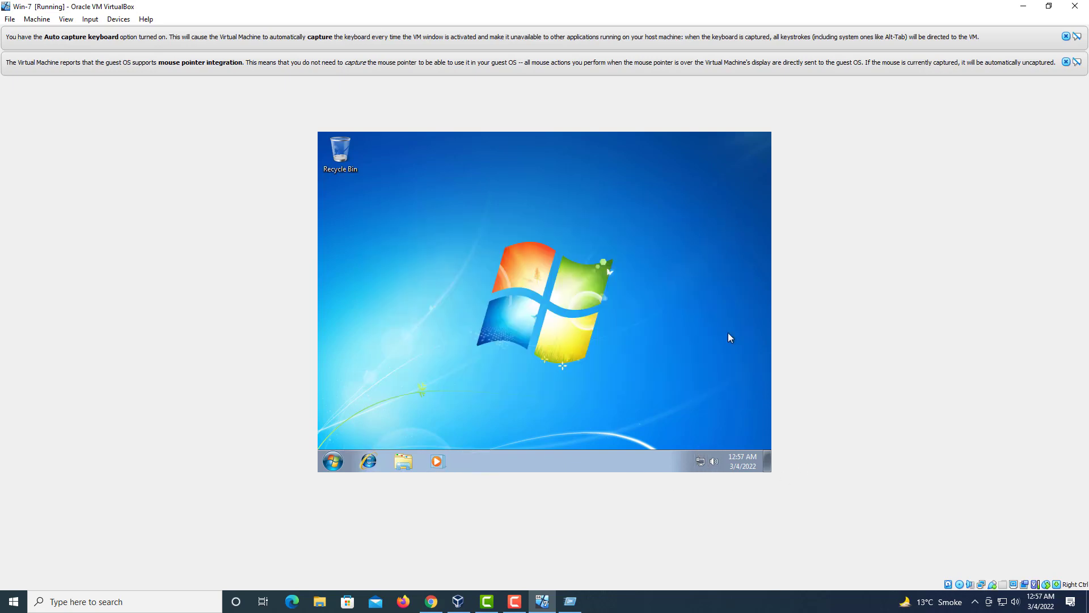
Step: View the Local Area Connection details showing IPv4 10.0.2.15 and gateway 10.0.2.2
right_click(700, 461)
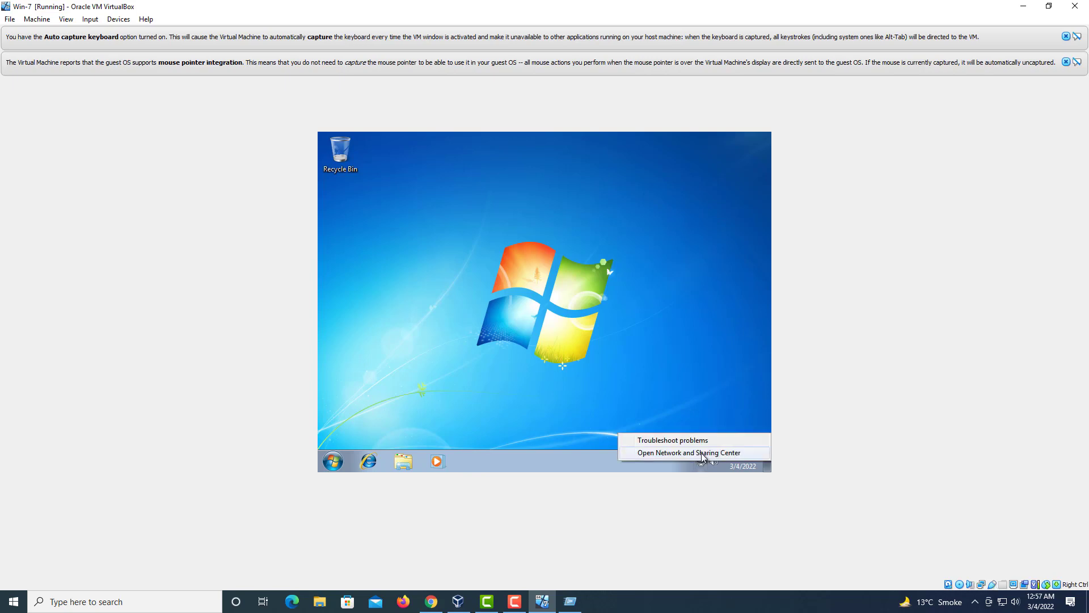
click(701, 453)
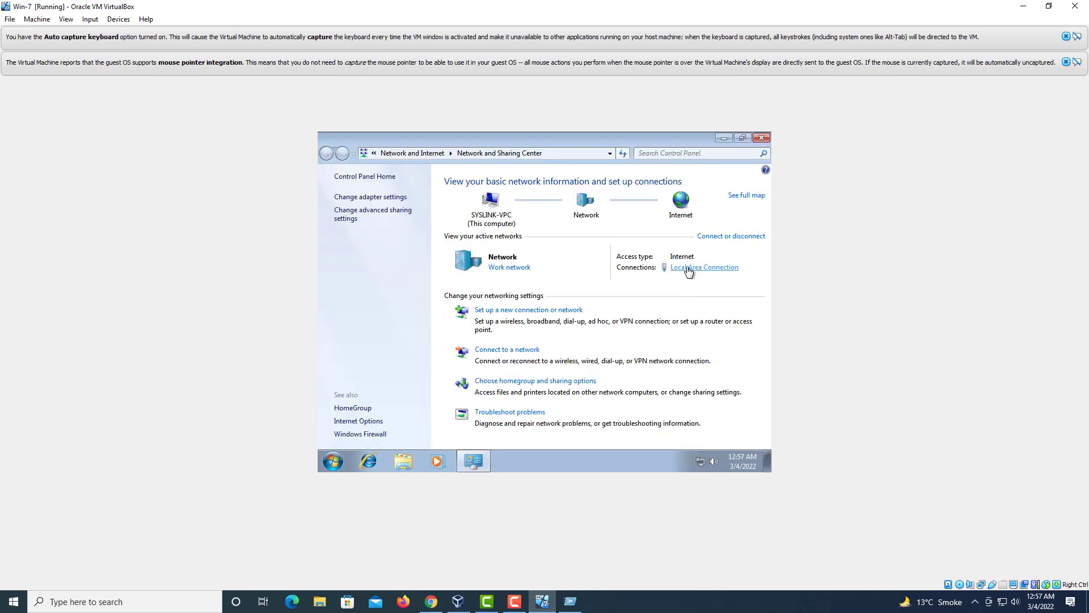
click(689, 270)
click(493, 291)
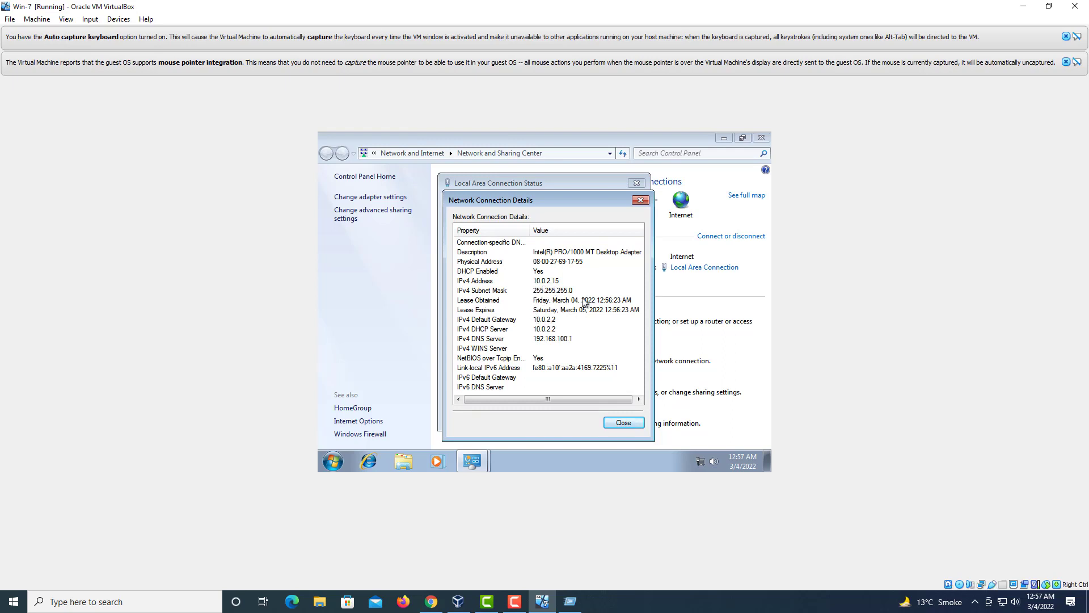
Step: Close the connection dialogs and shut down the Windows 7 guest
click(629, 423)
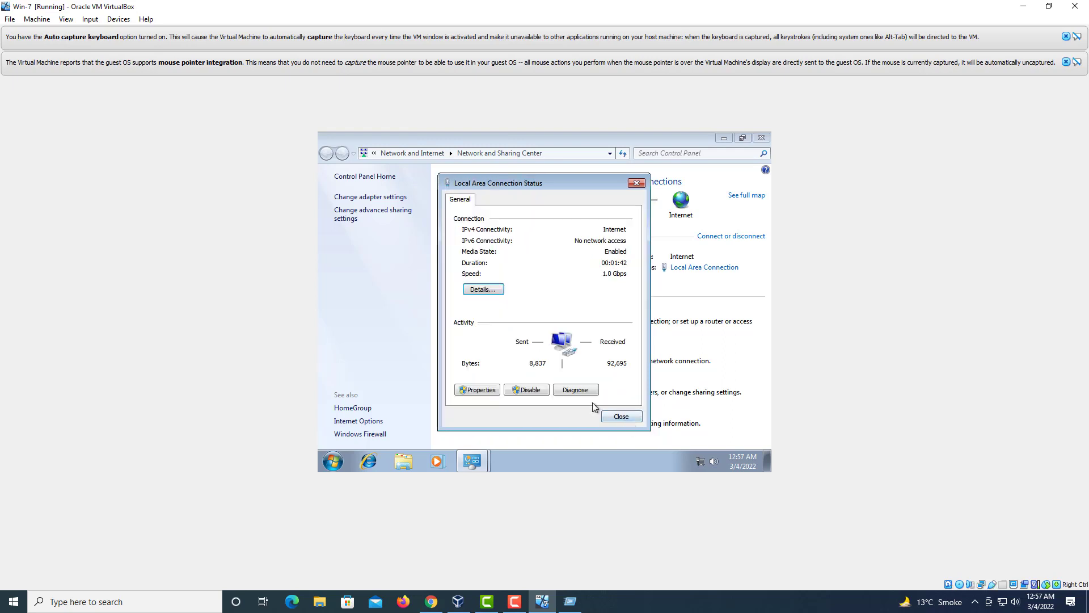
click(628, 419)
click(340, 465)
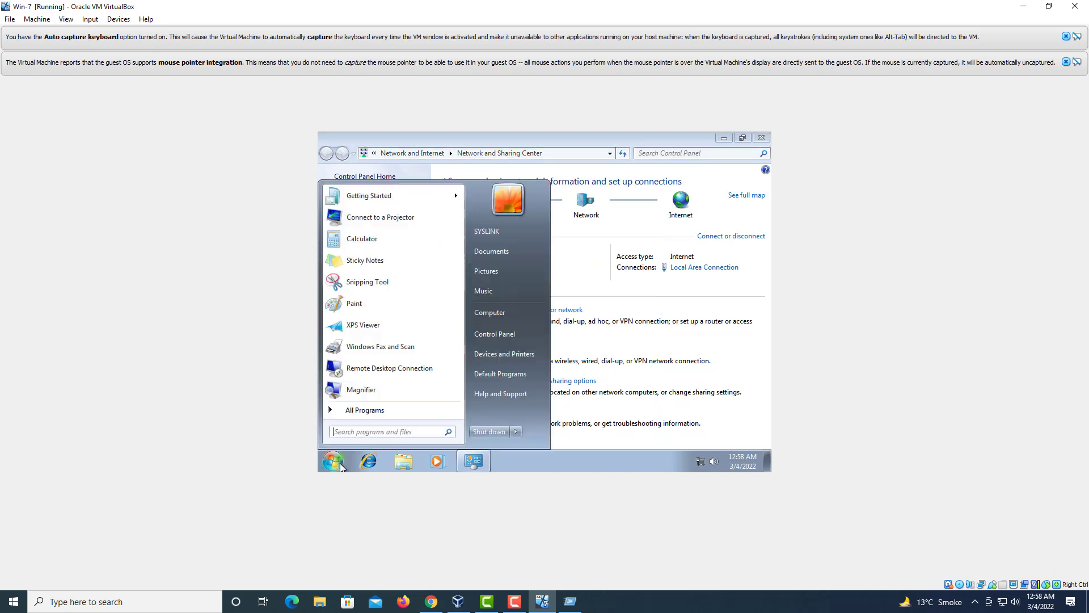
click(486, 435)
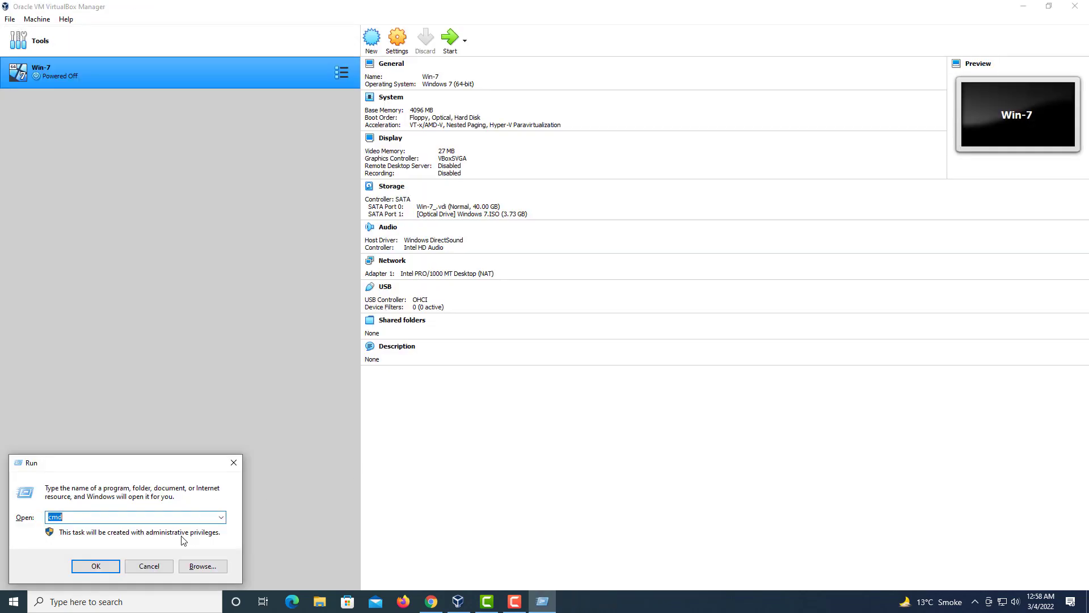
Step: Dismiss the Run prompt and remove Windows 7.ISO from the SATA Port 1 optical drive
click(149, 566)
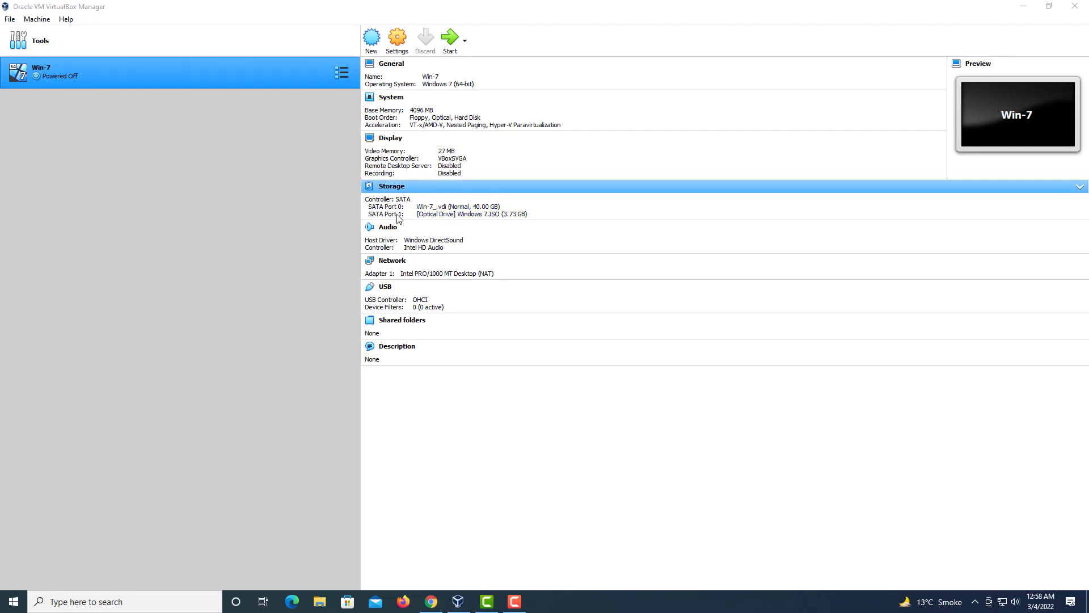
click(458, 221)
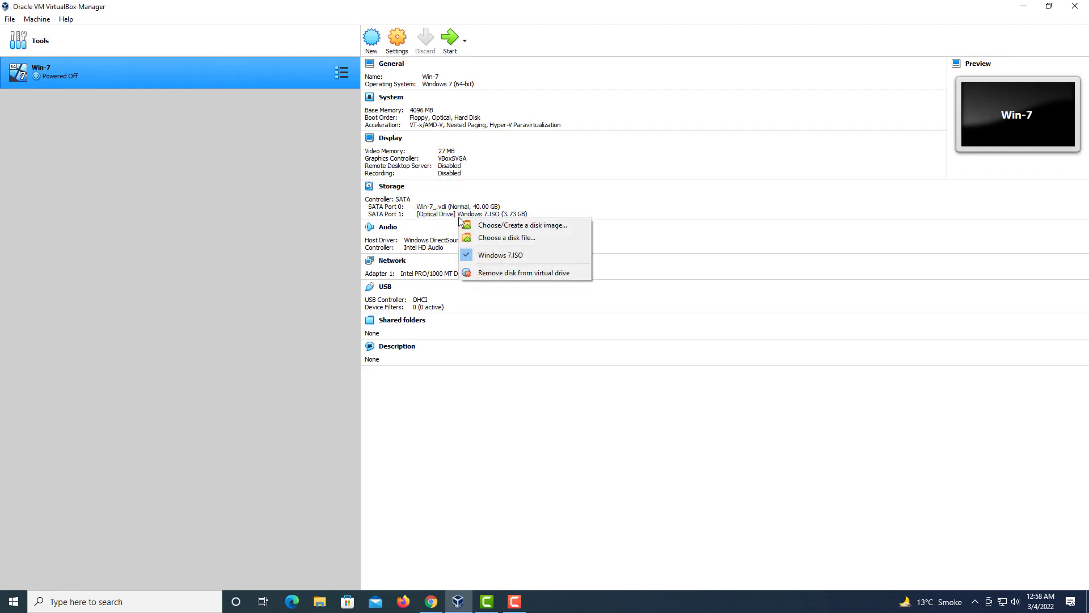
click(495, 257)
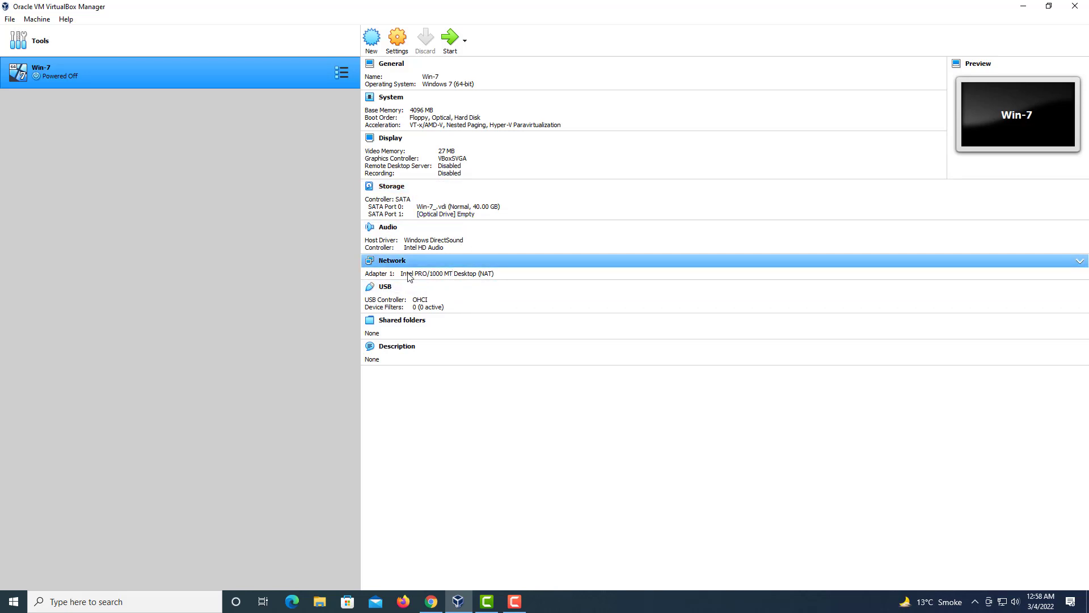
click(440, 264)
click(439, 264)
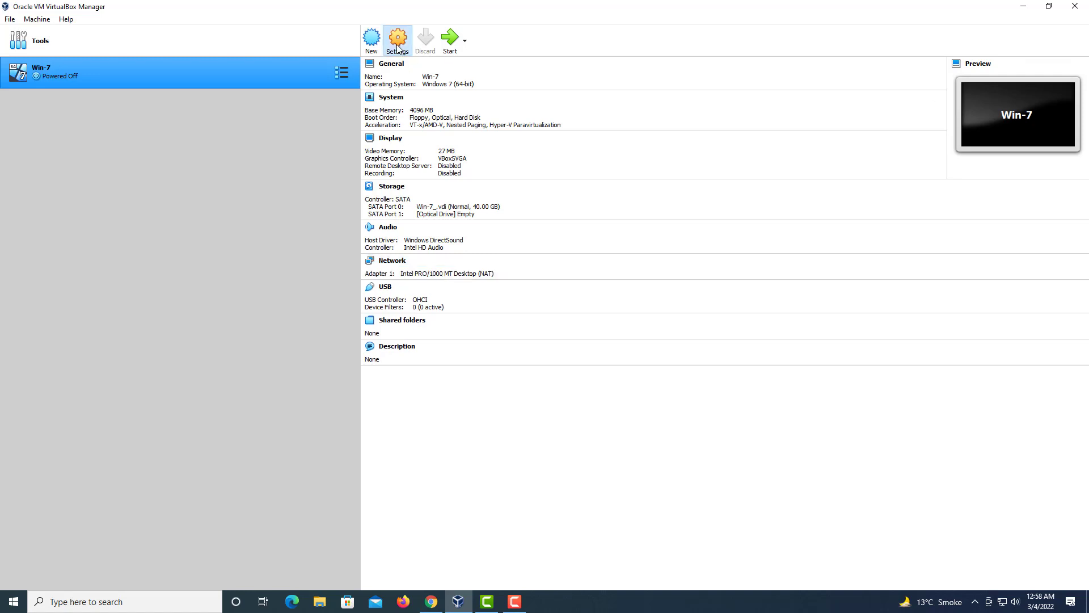
Step: Set Win-7's Adapter 1 to Bridged Adapter on Intel 82579LM, then check the host's network status
click(398, 48)
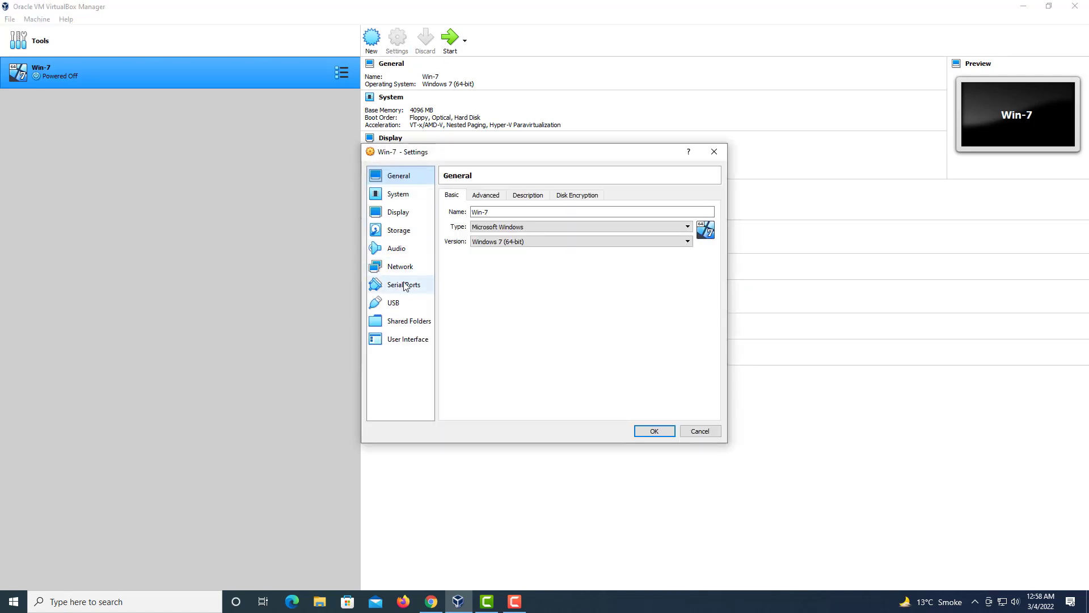
click(405, 267)
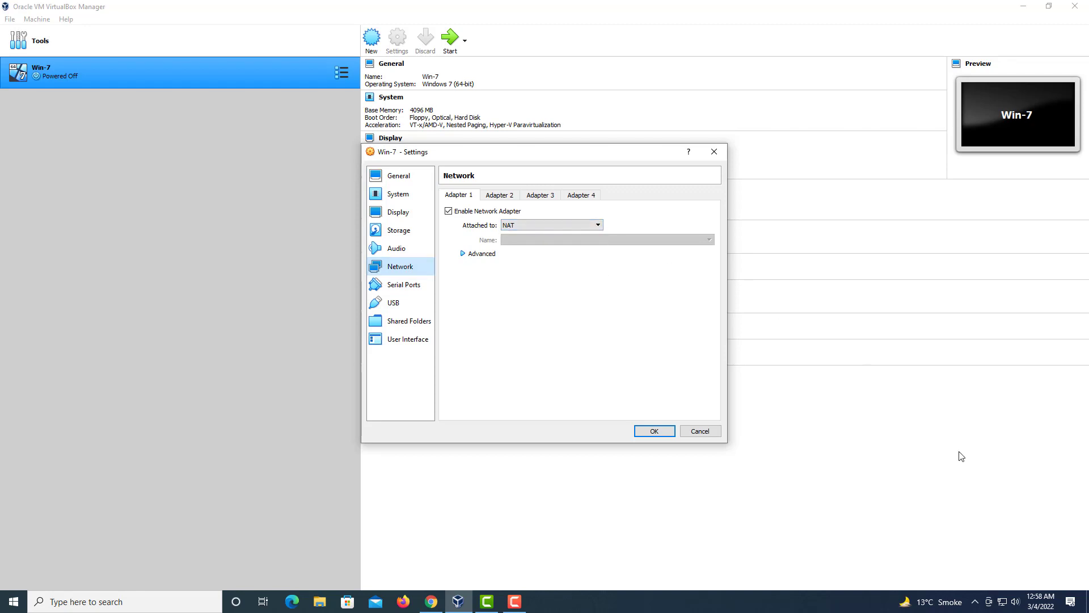
mouse_move(1001, 605)
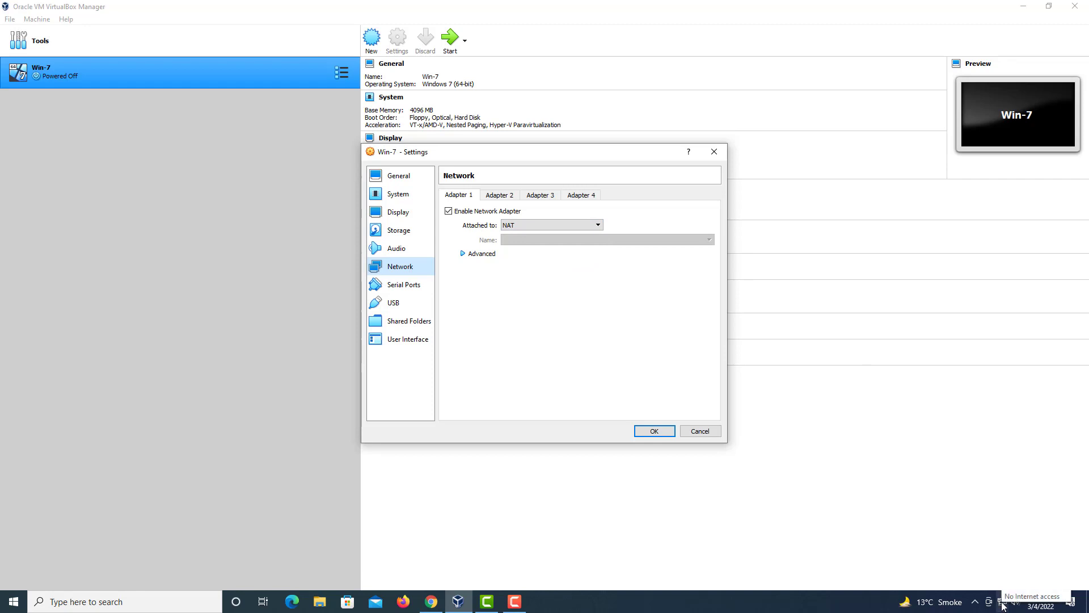
click(574, 225)
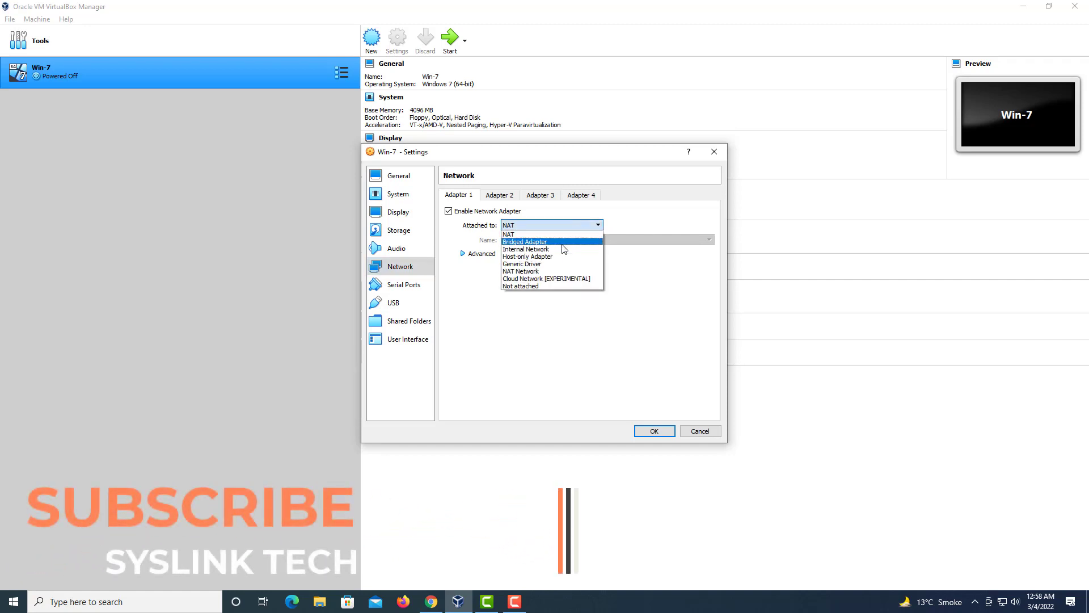
click(563, 243)
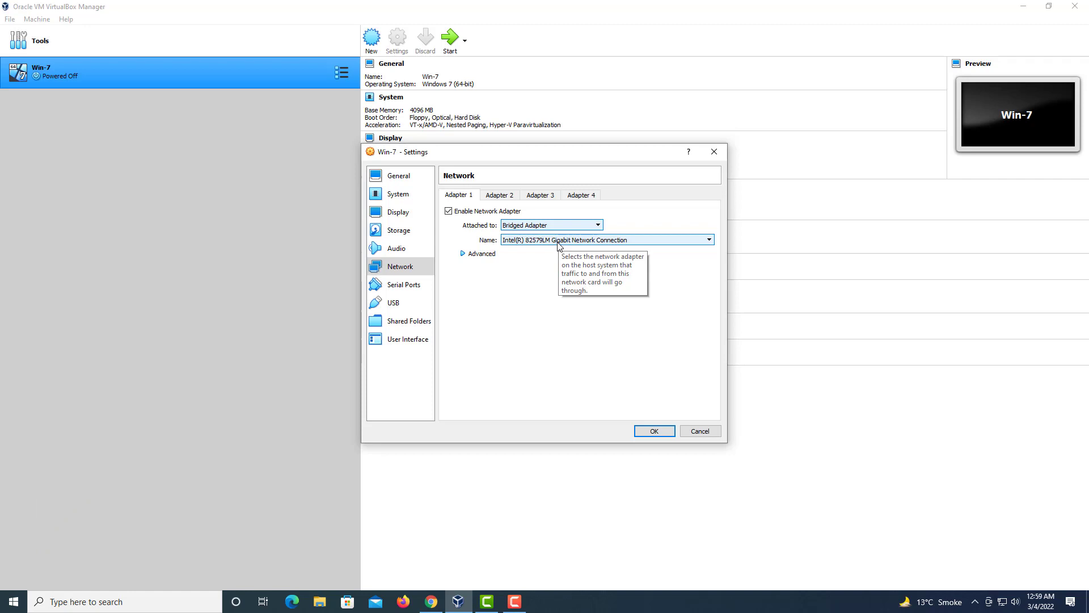
click(559, 244)
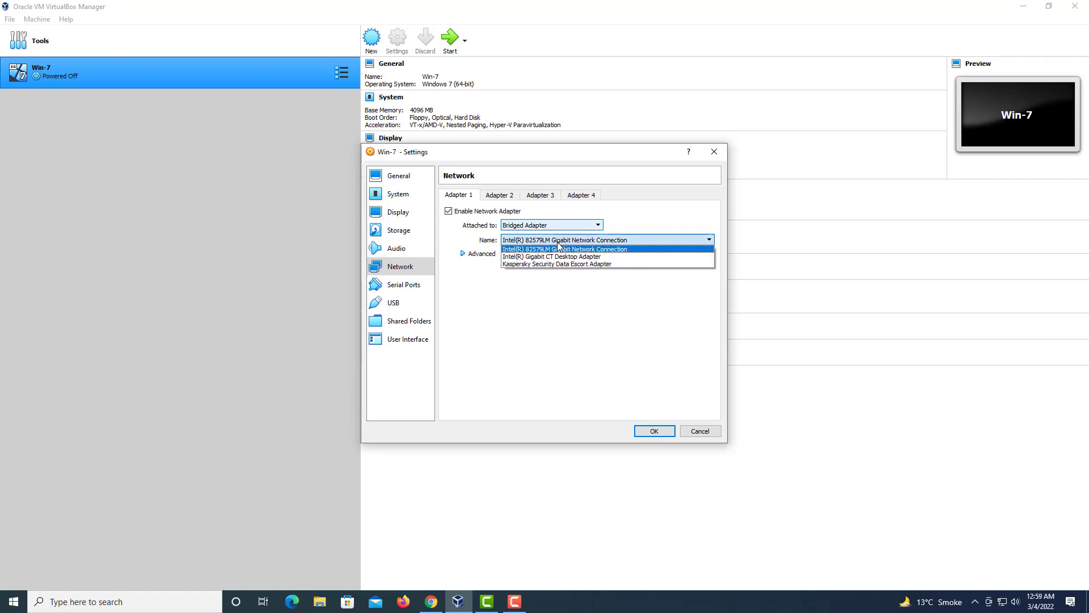
click(600, 335)
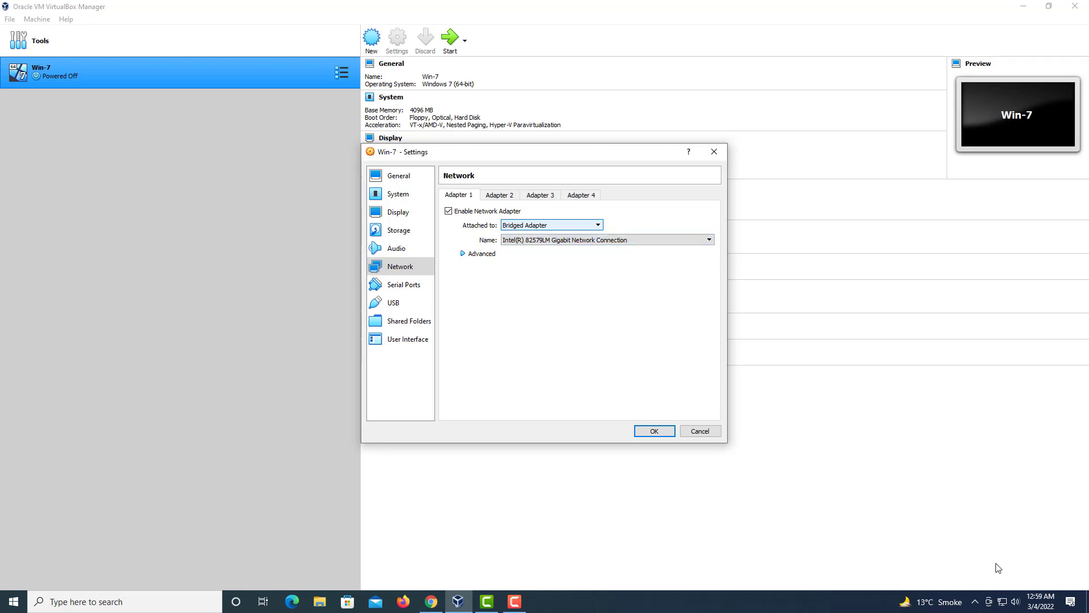
right_click(998, 604)
click(1001, 584)
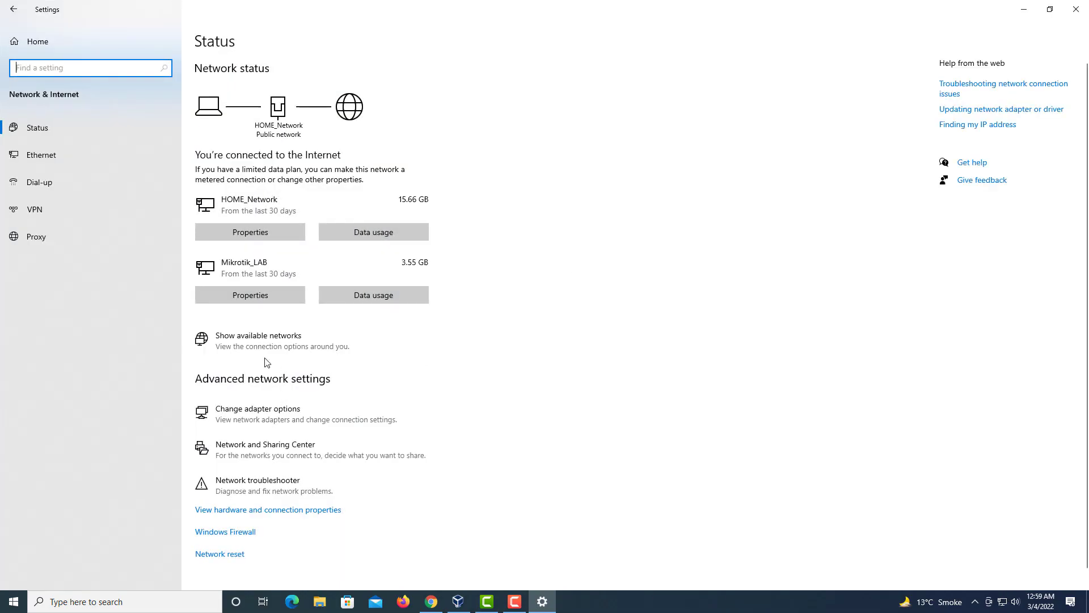
Step: View the host's adapter list, then save Win-7's Bridged Adapter setting with OK
click(288, 415)
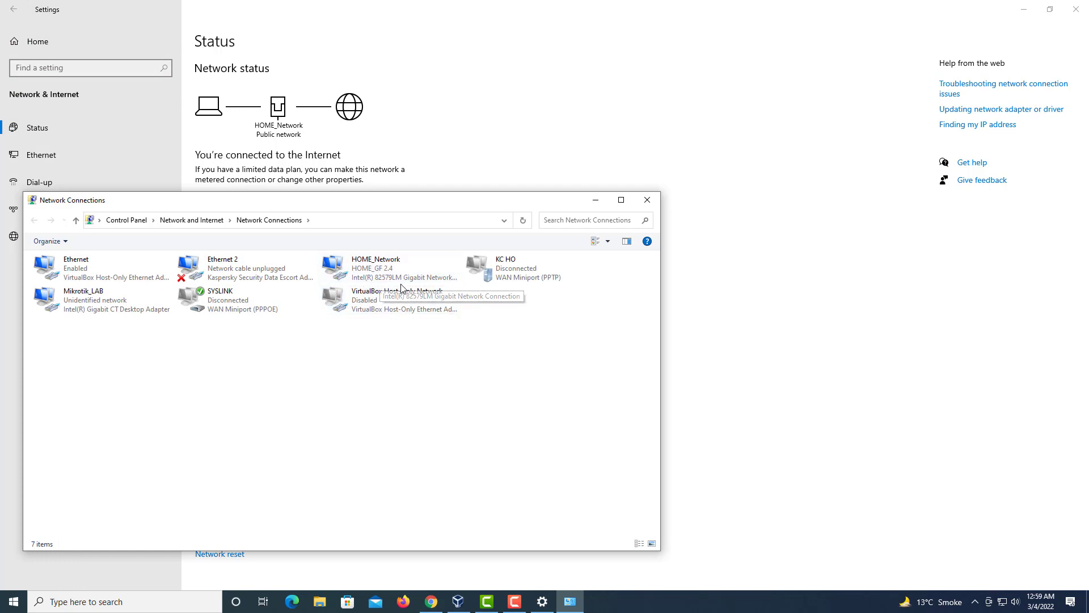
click(1024, 12)
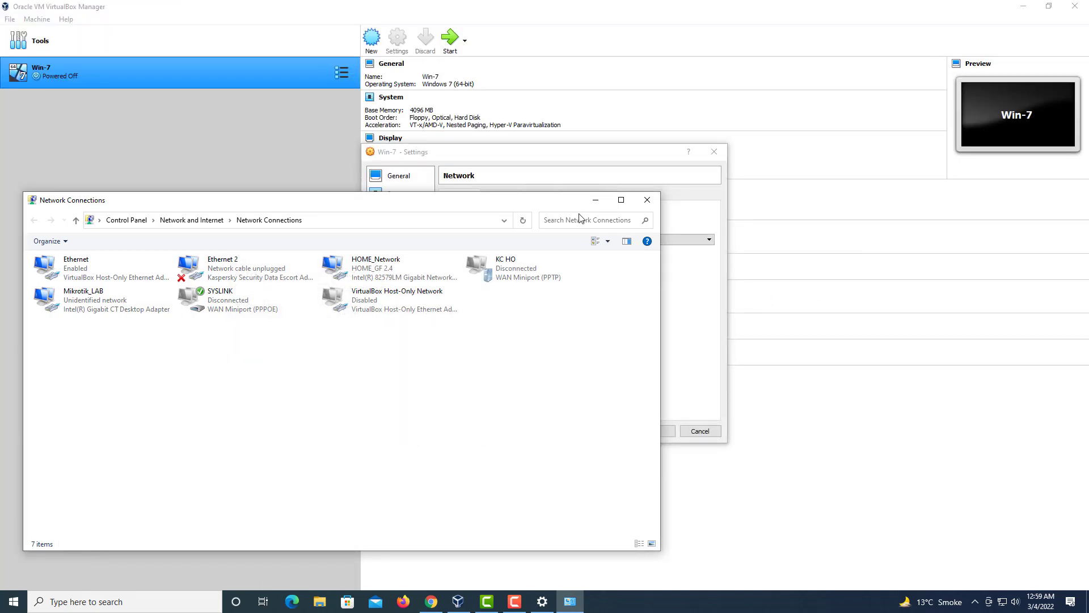
click(670, 297)
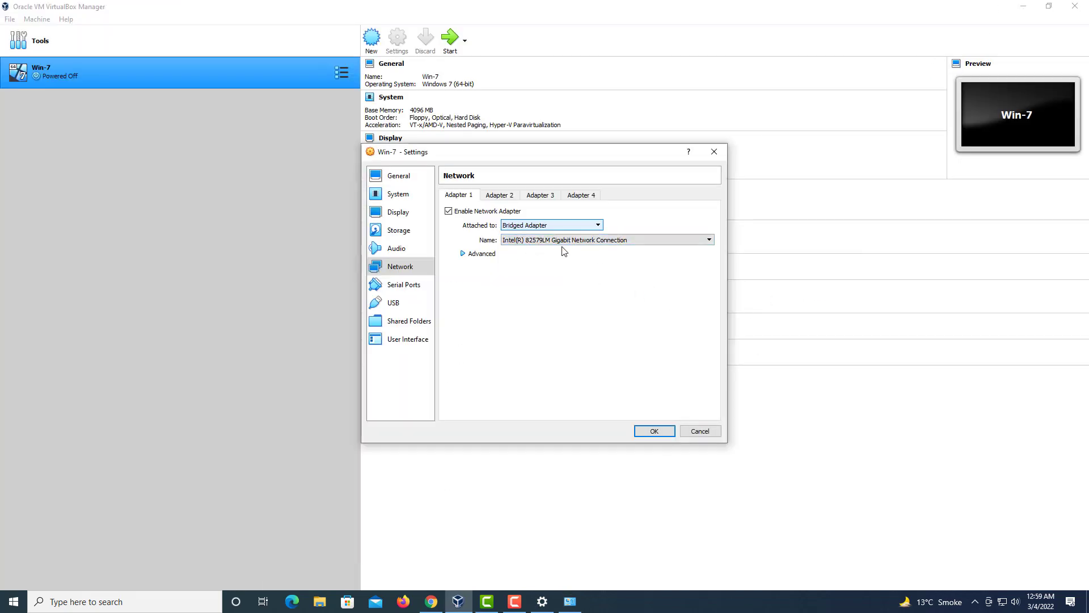
click(656, 433)
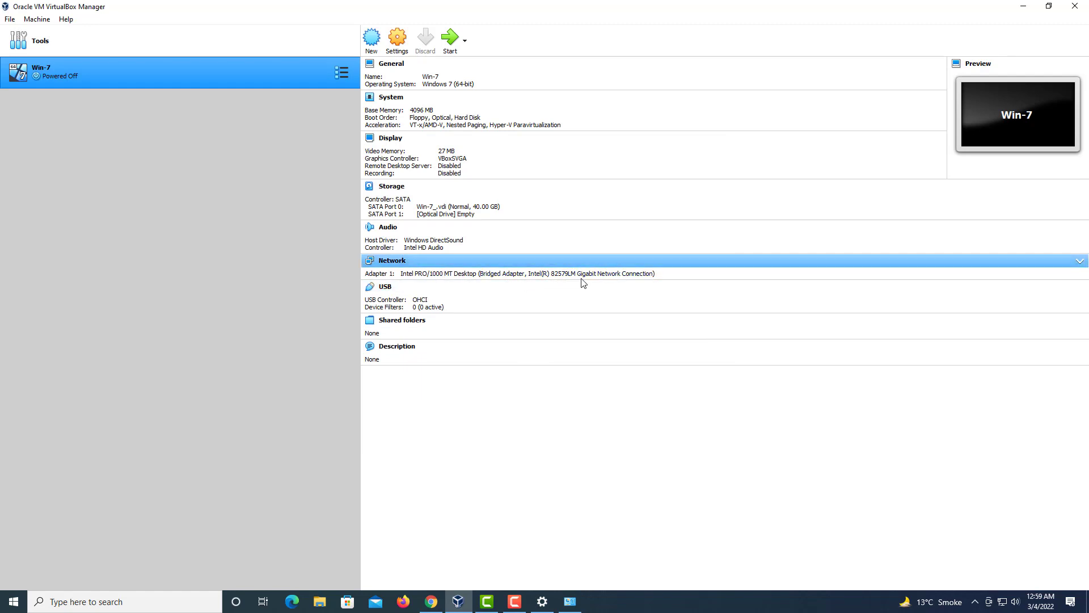
Step: Run ipconfig in an administrator host Command Prompt and mark IPv4 address 192.168.100.200
key(super+r)
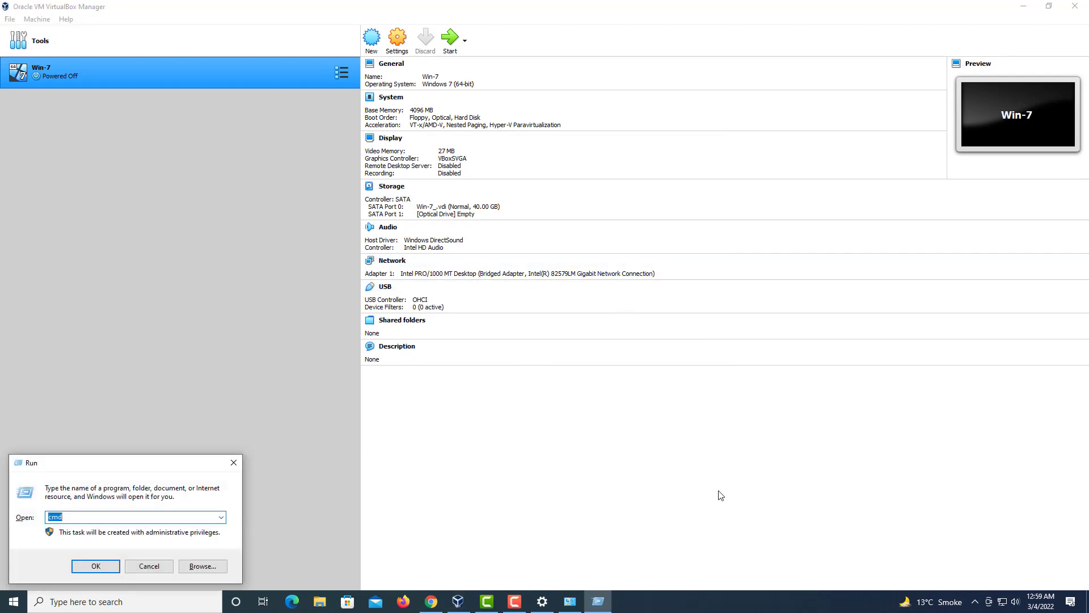
text(cmd)
key(Return)
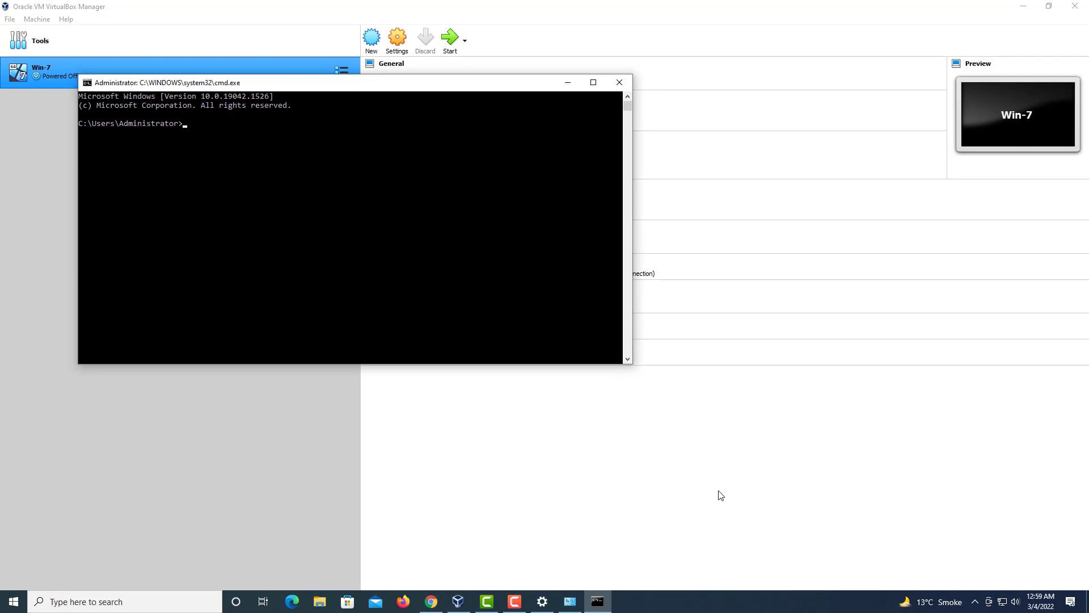
key(Return)
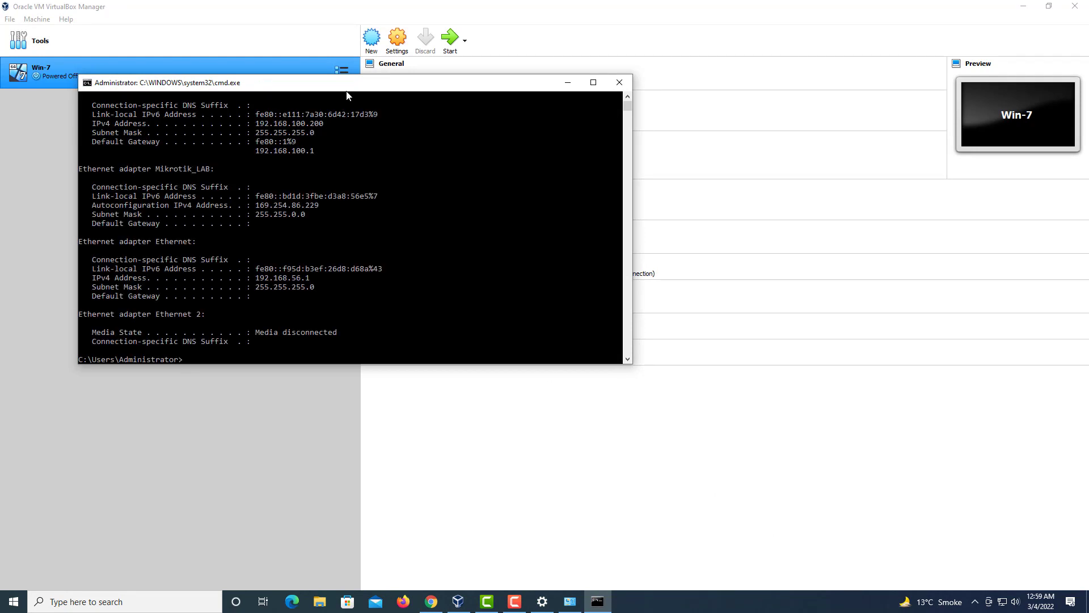
drag(347, 90, 742, 242)
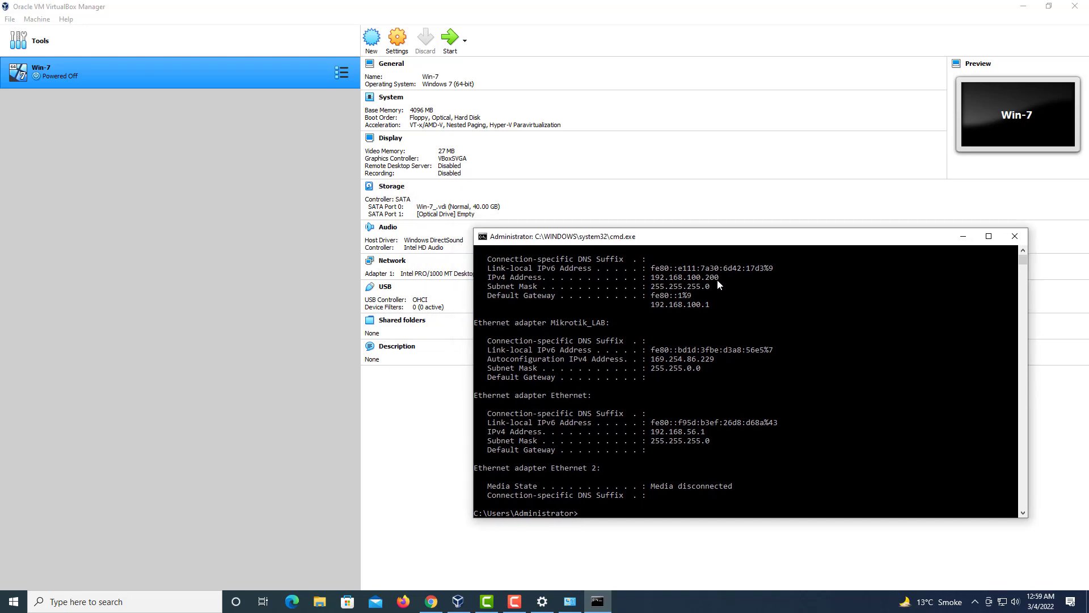
drag(719, 278, 655, 280)
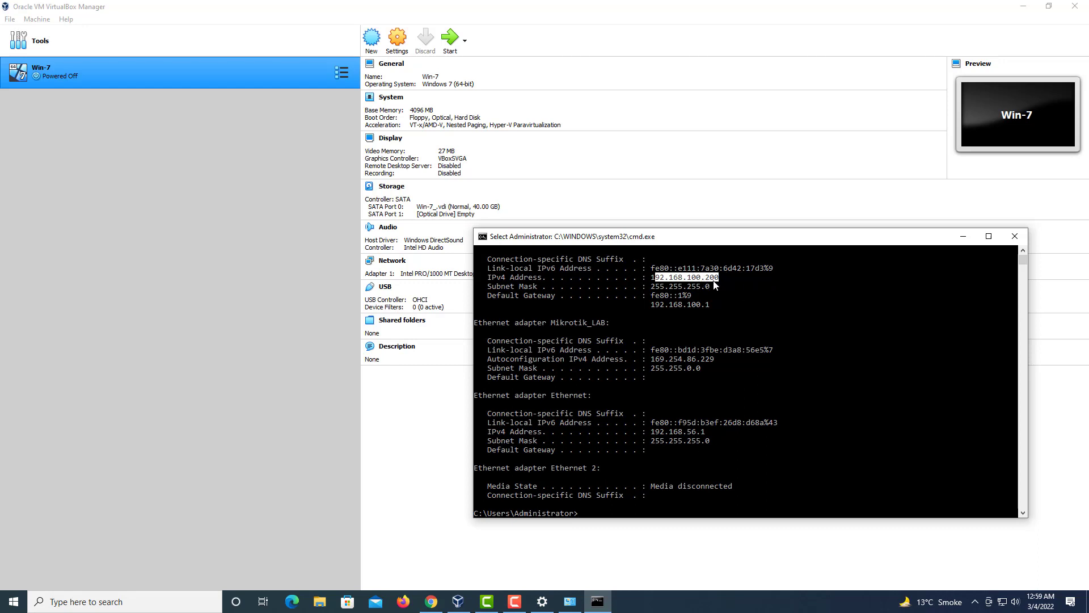
click(451, 399)
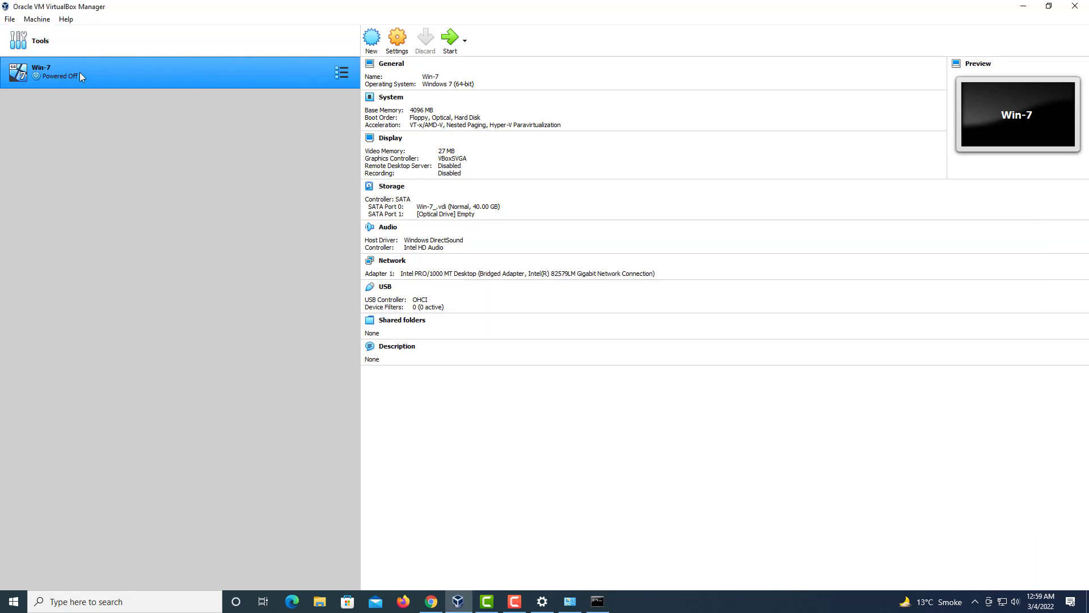
Step: Boot Win-7 in full-screen and set its network location to Work
click(451, 49)
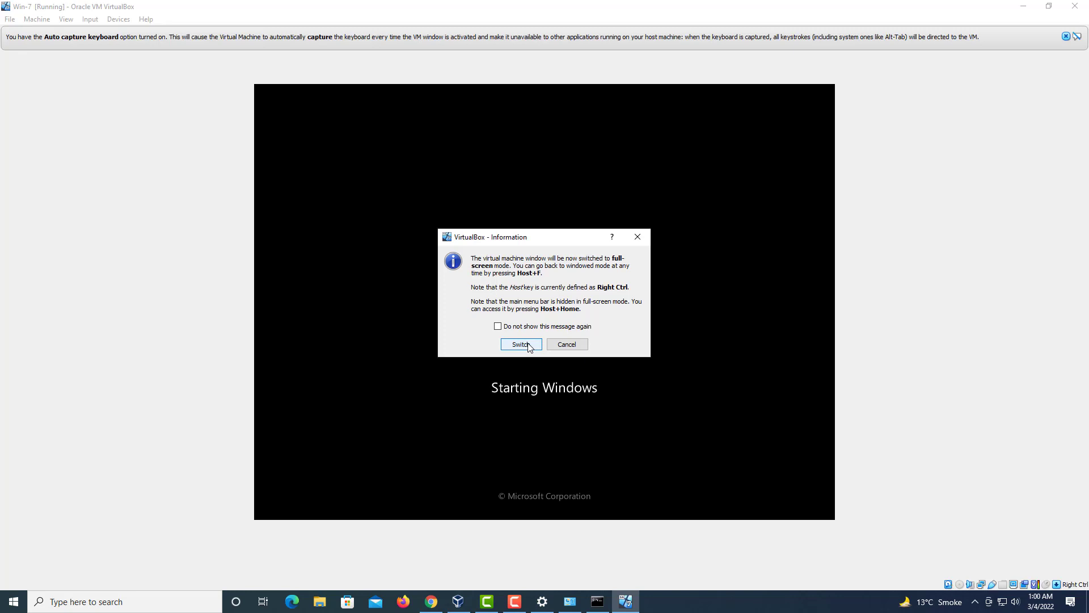
click(521, 345)
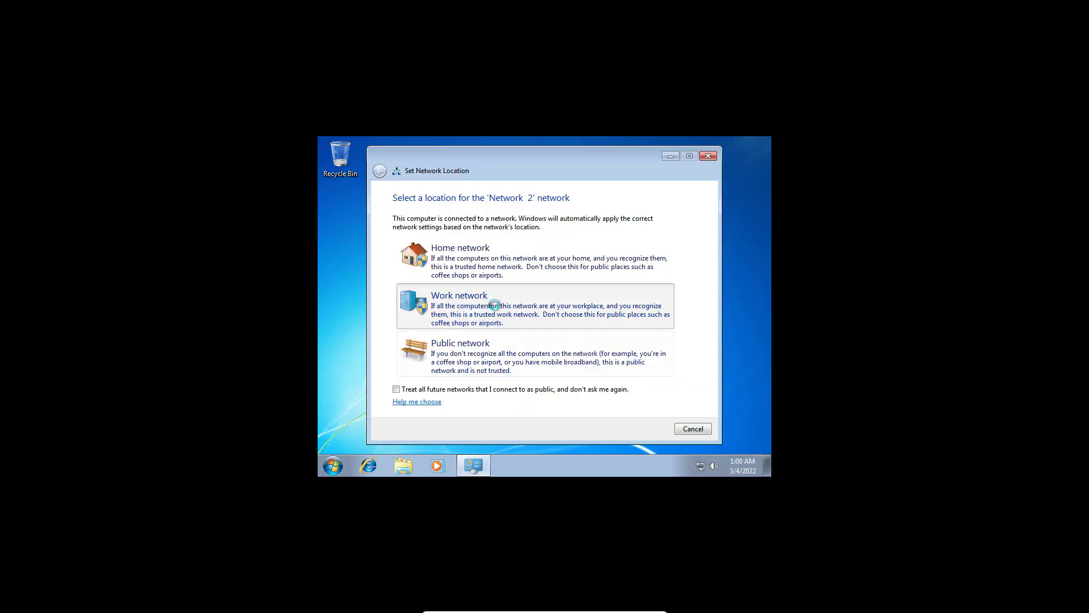
click(492, 303)
click(692, 429)
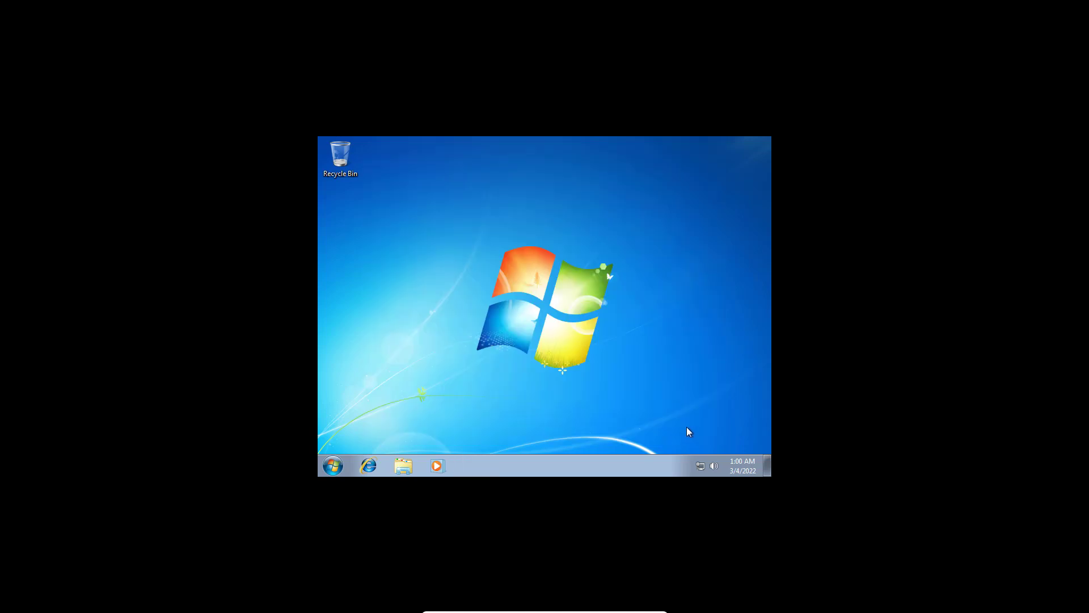
Step: Run ipconfig in the guest, confirming IPv4 192.168.100.125, then close the console
key(super+r)
text(cmd)
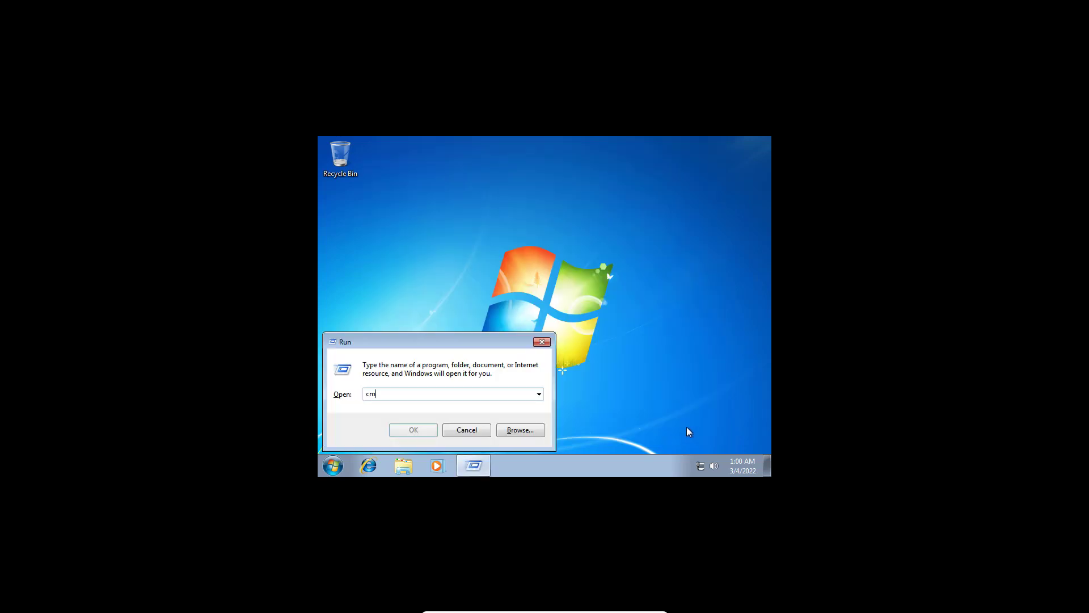
key(Return)
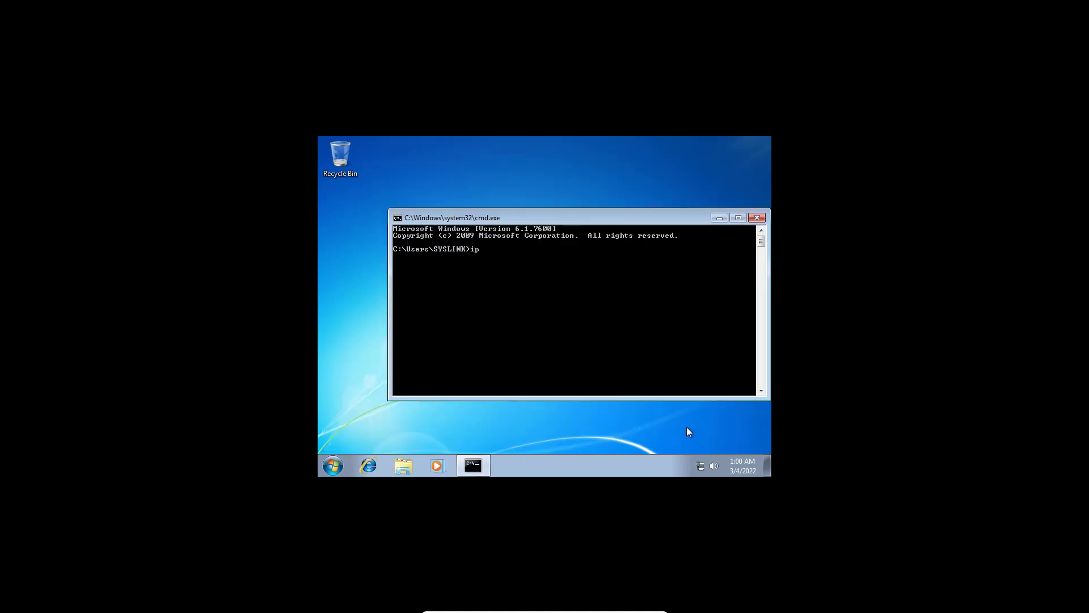
text(ipconfig)
key(Return)
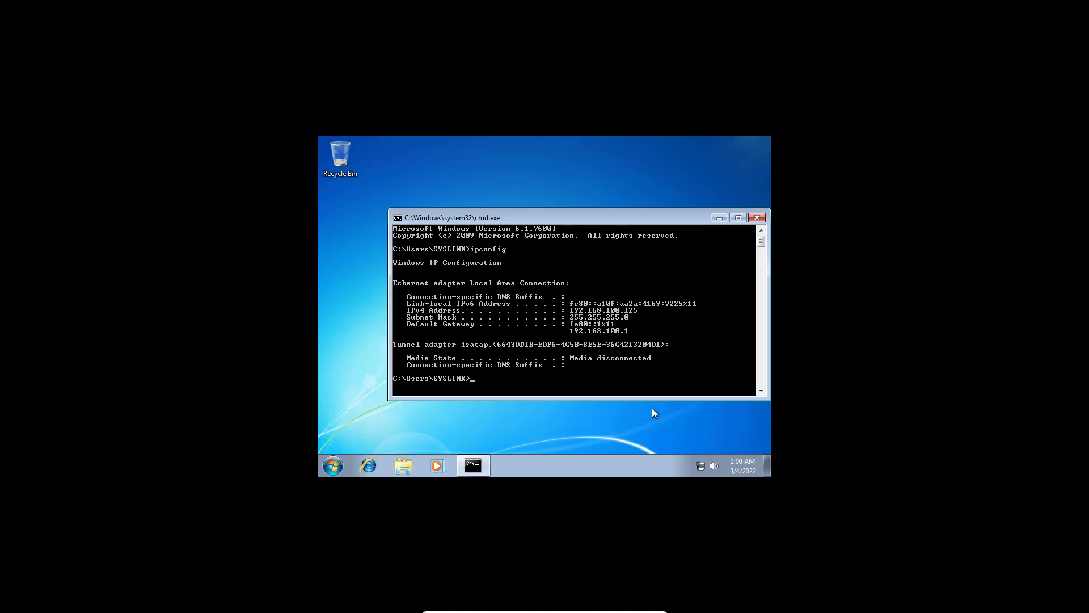
click(757, 218)
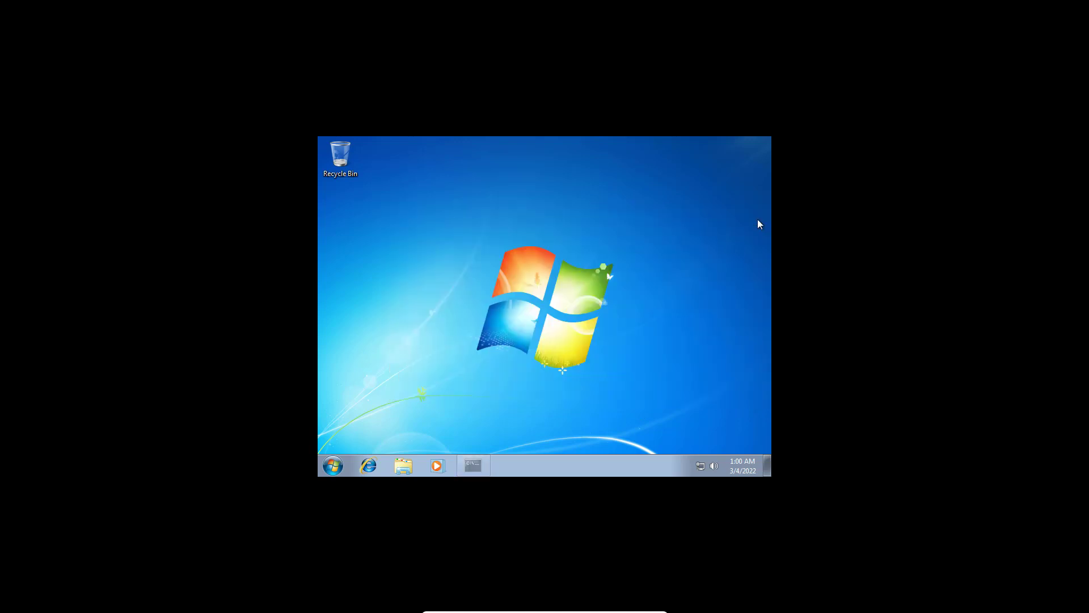
Step: Go to Network via Computer in the Win-7 guest, turn on network discovery and file sharing, then close it
click(332, 466)
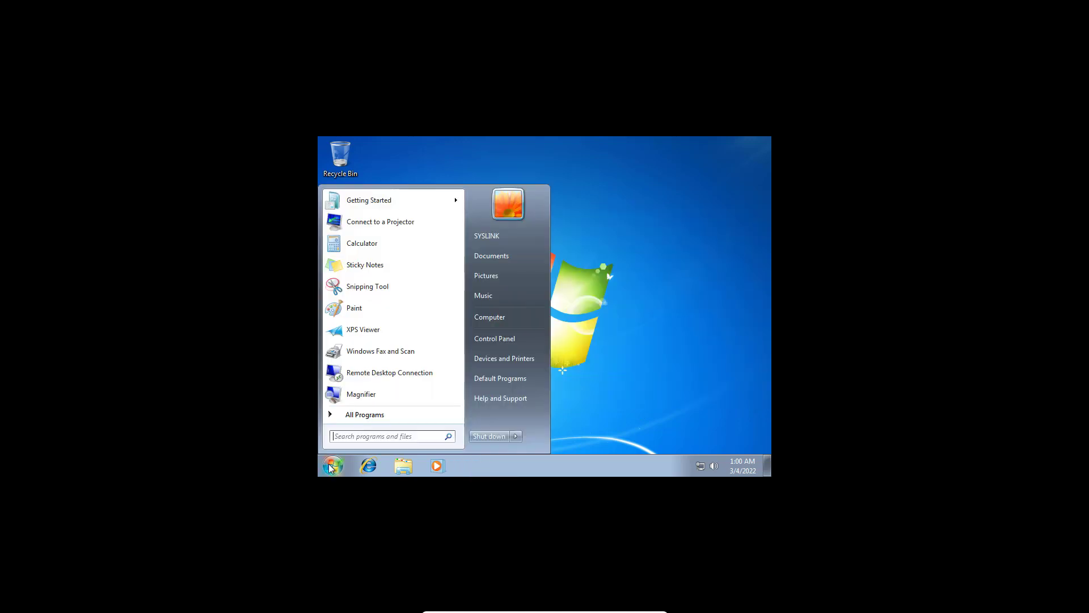
click(513, 322)
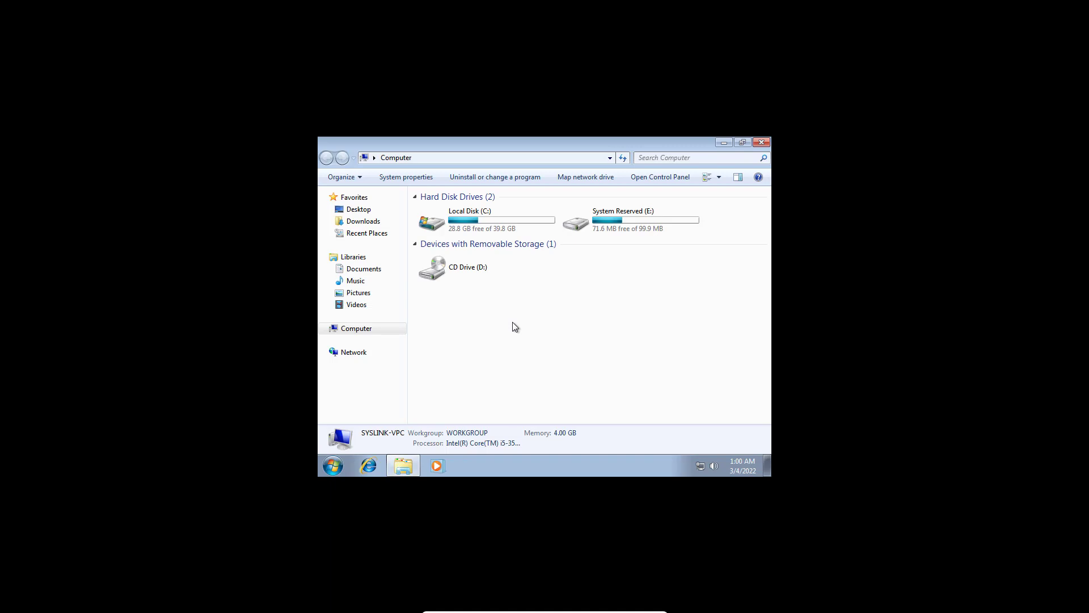
click(366, 352)
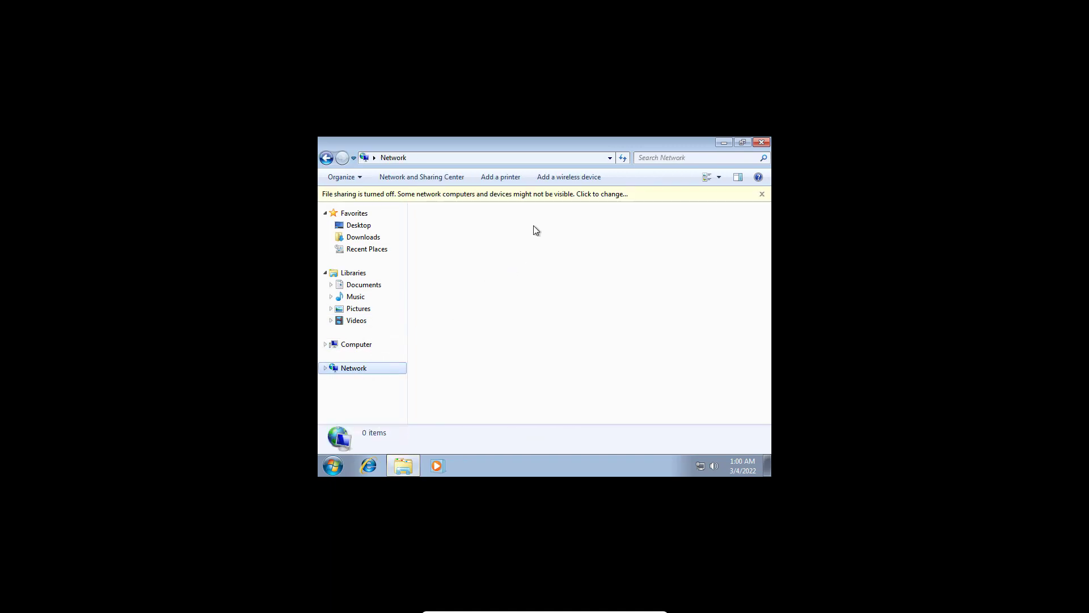
click(558, 196)
click(576, 207)
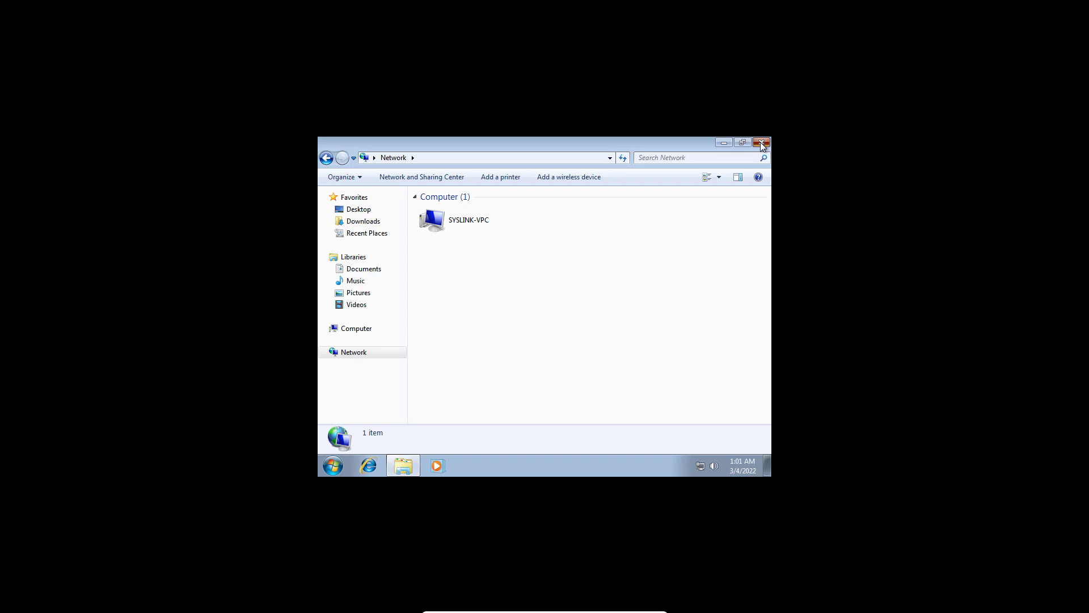
click(761, 143)
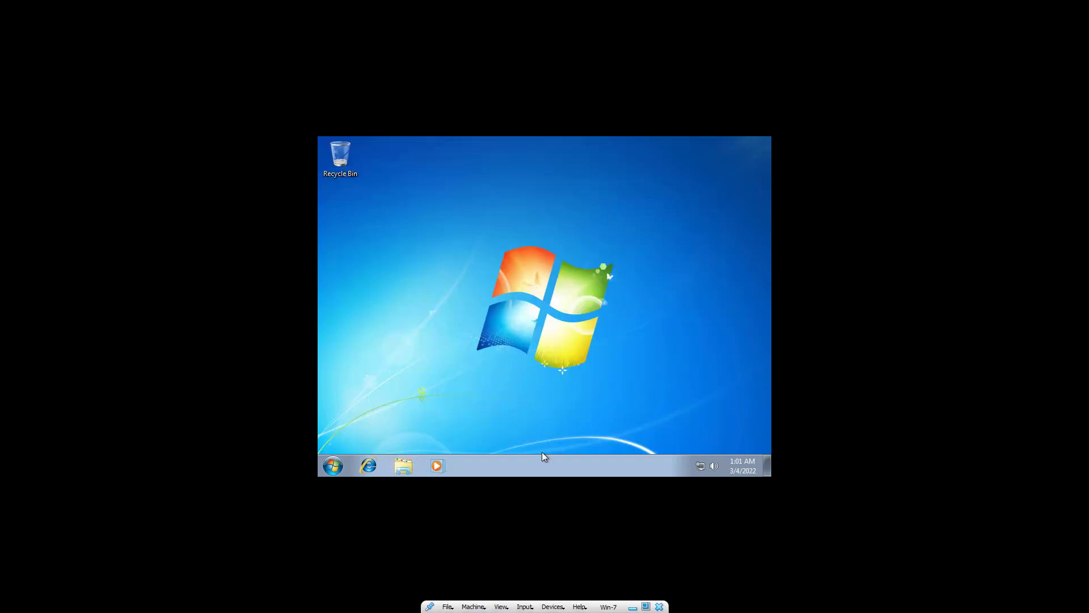
Step: Exit full-screen mode and shut down the Windows 7 guest from its Start menu
click(500, 606)
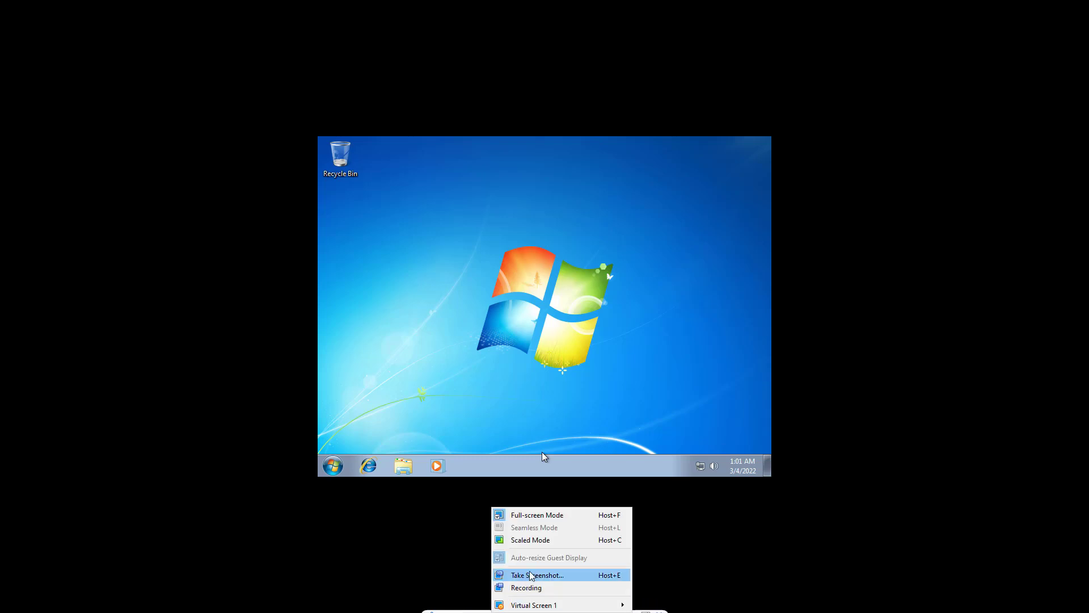
click(537, 515)
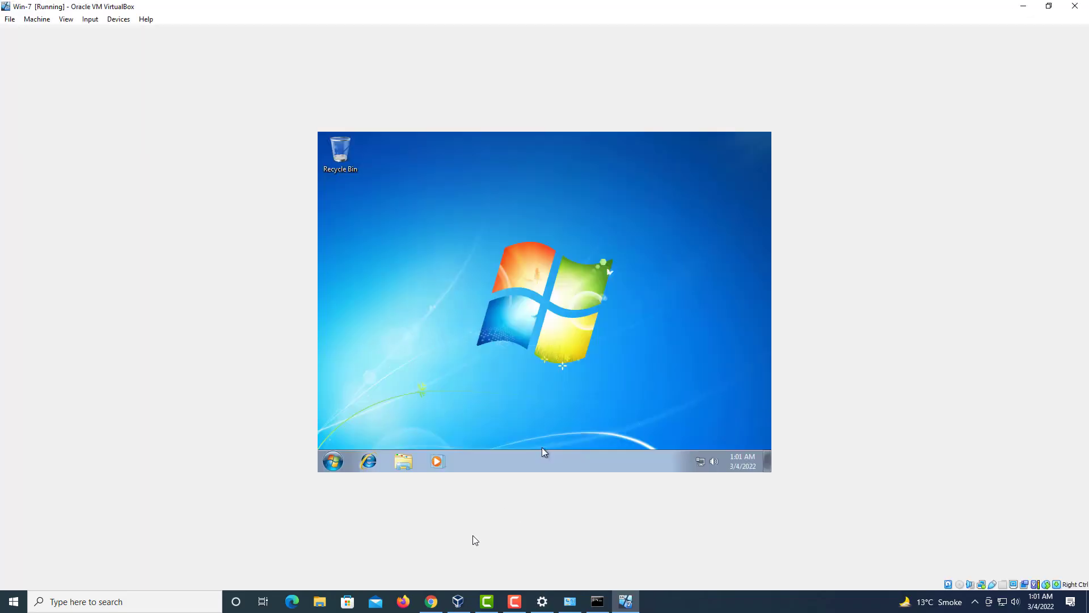
click(10, 19)
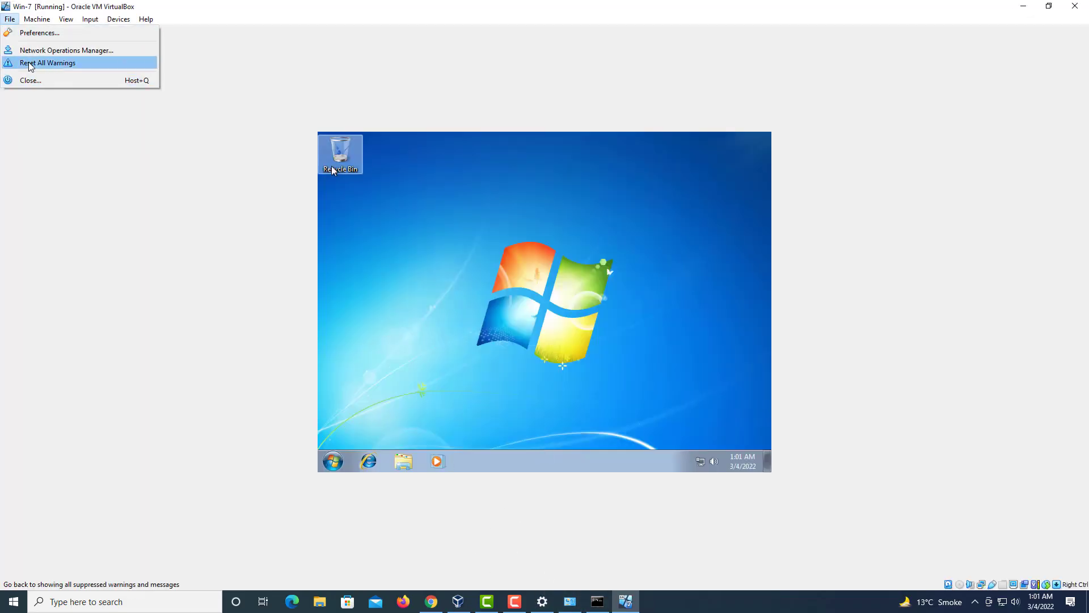
click(336, 462)
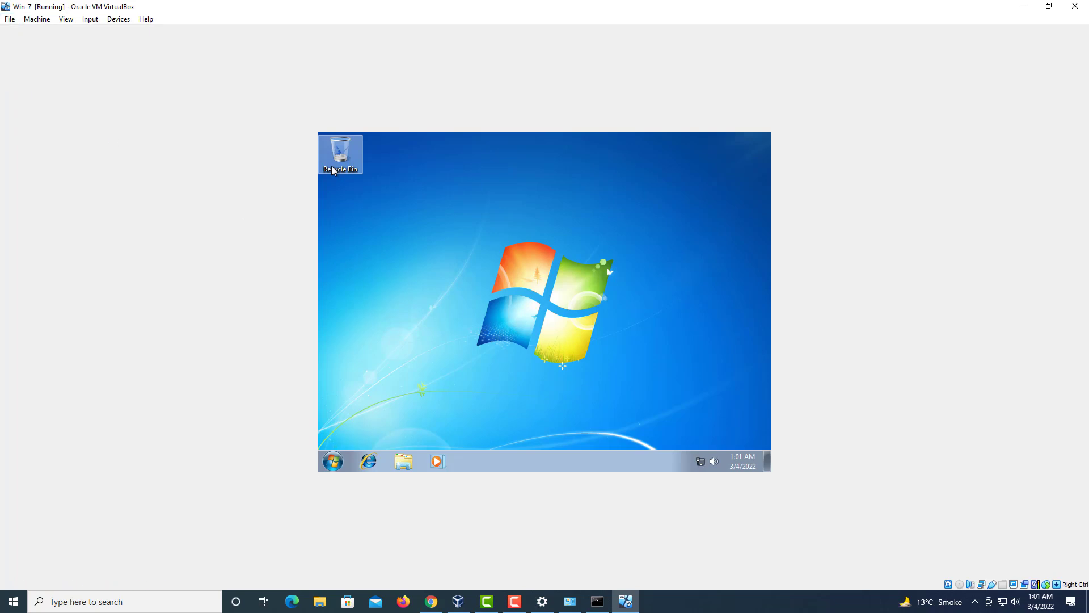
click(336, 458)
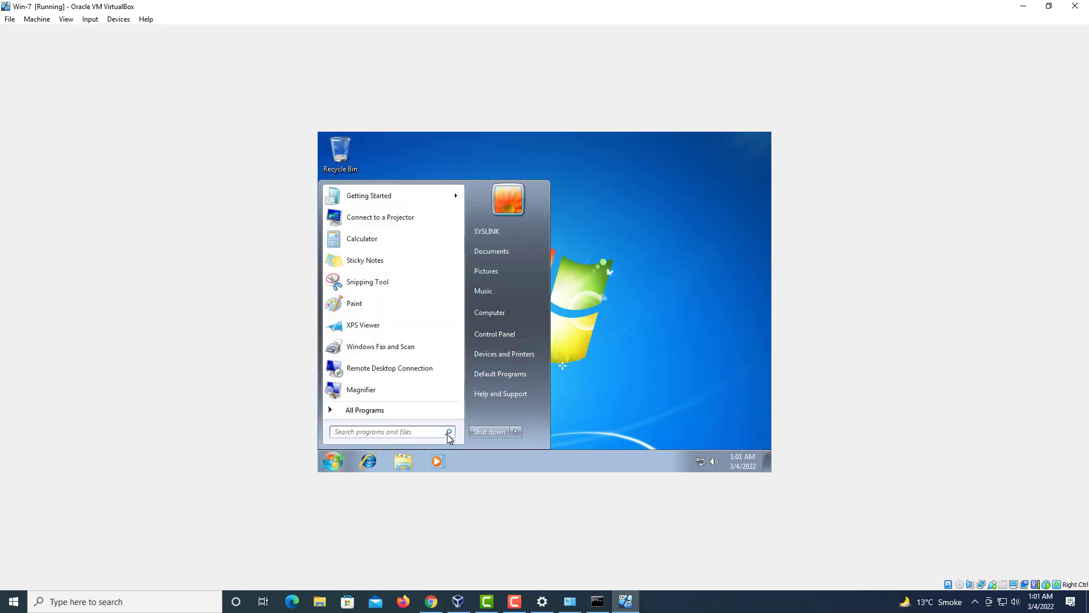
click(479, 432)
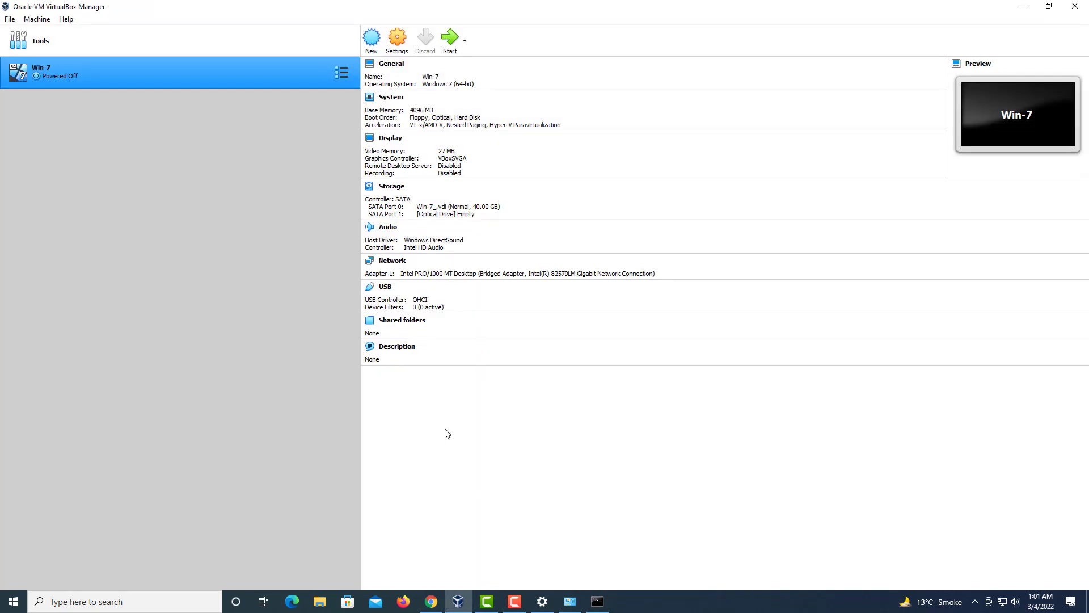
Step: Start the powered-off Win-7 machine again from VirtualBox Manager
click(341, 75)
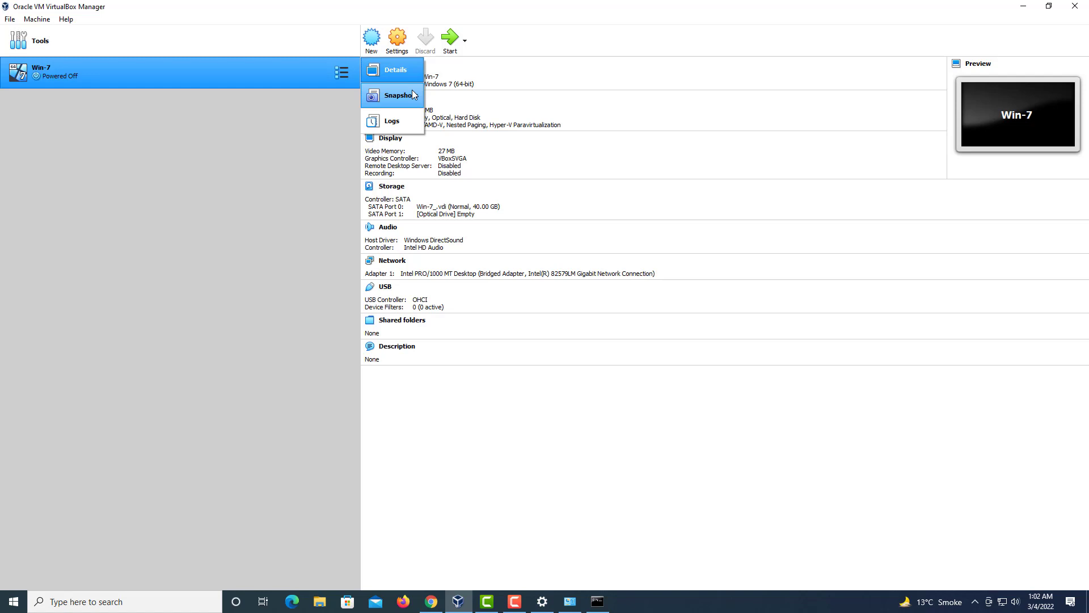
click(323, 133)
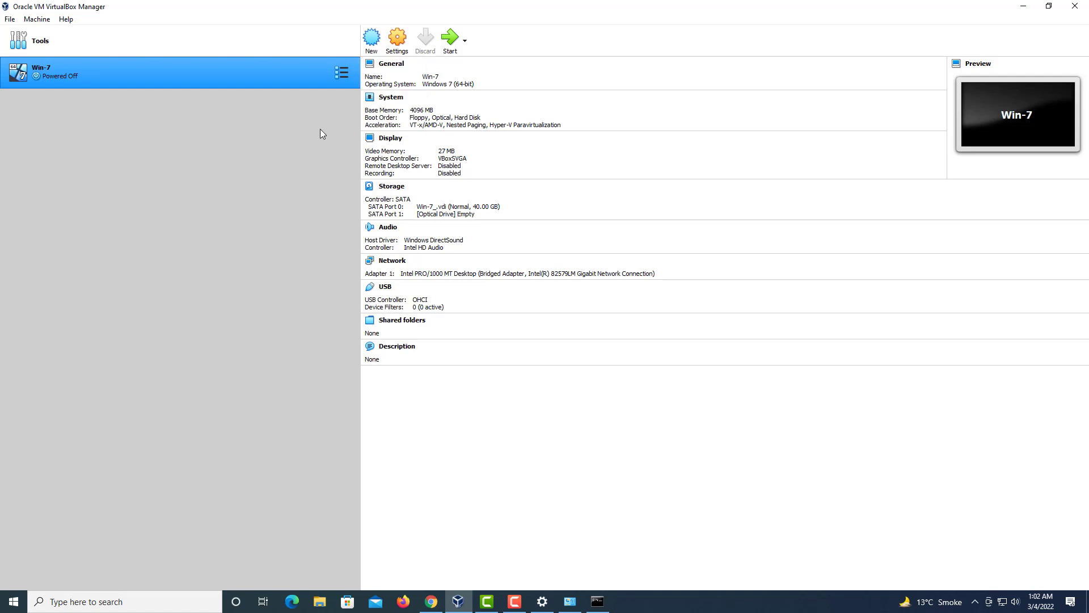
click(452, 40)
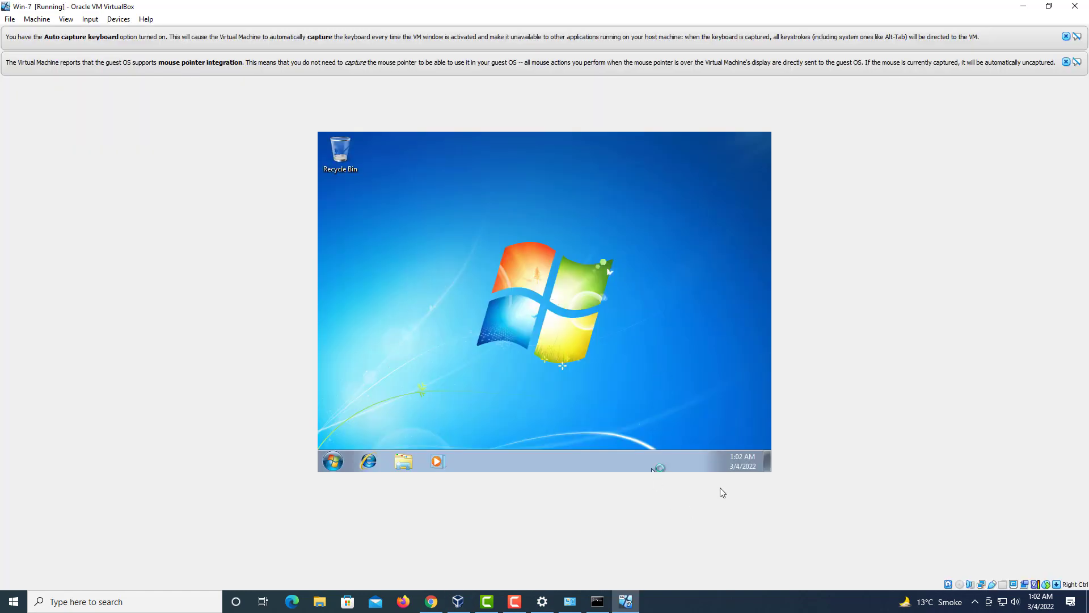
Step: Create a new folder named 'test' on the guest desktop and open it
right_click(513, 250)
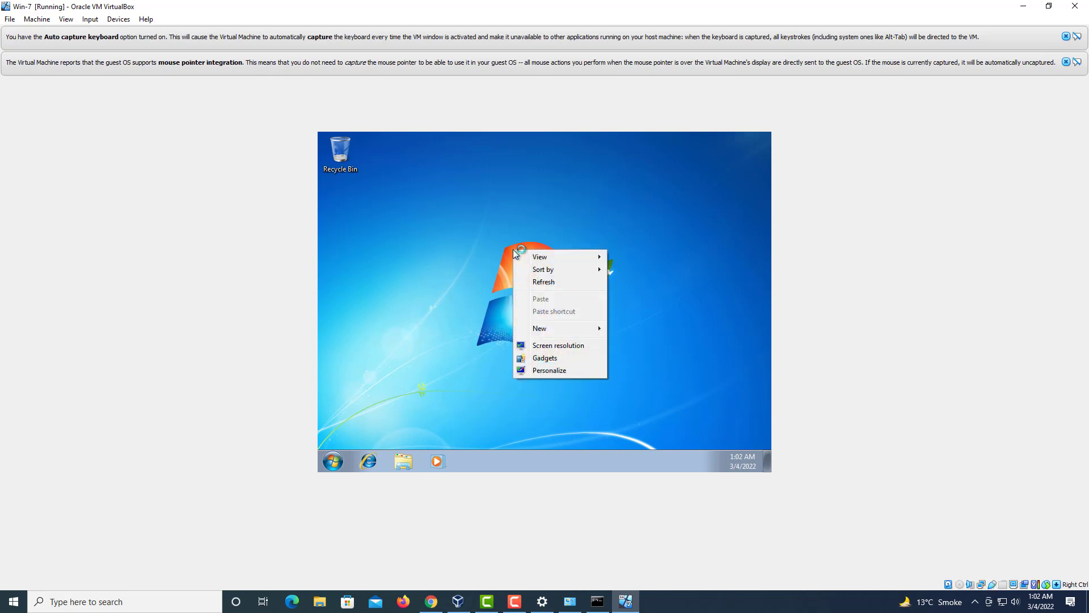
mouse_move(578, 332)
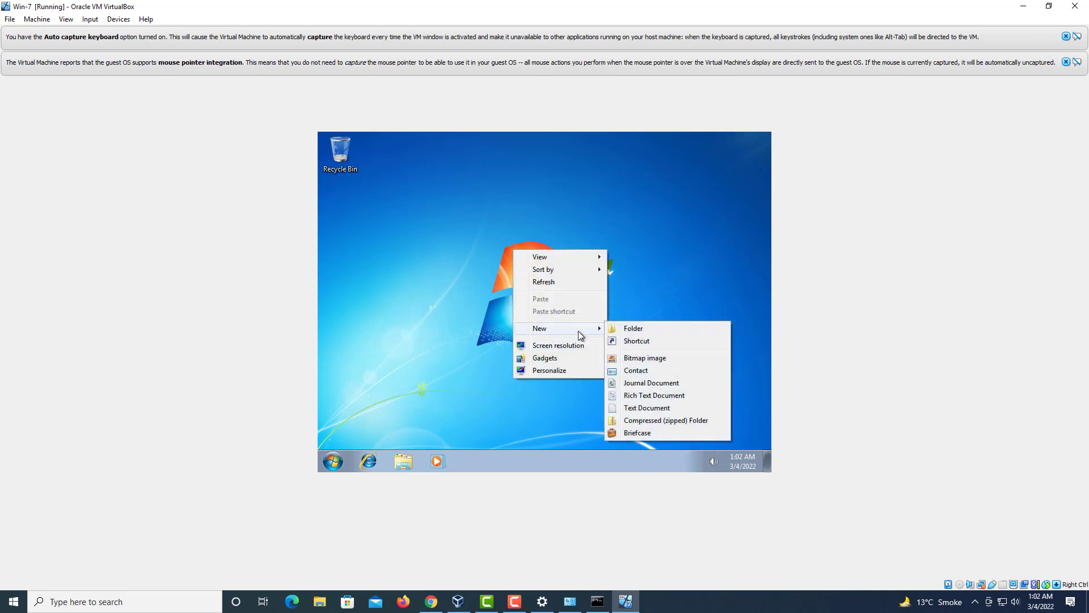
click(626, 329)
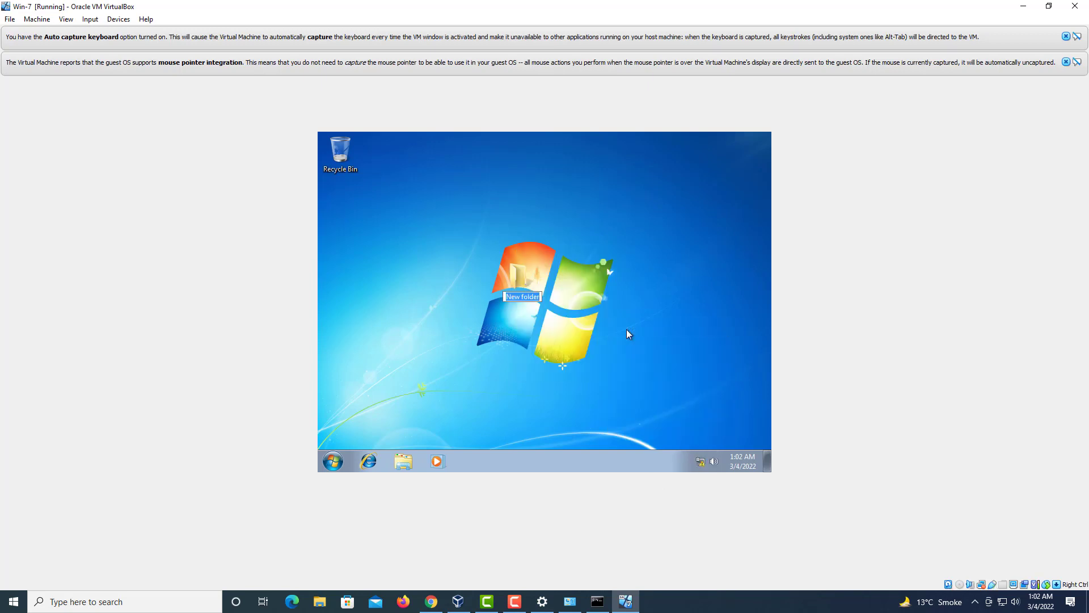
text(test)
key(Return)
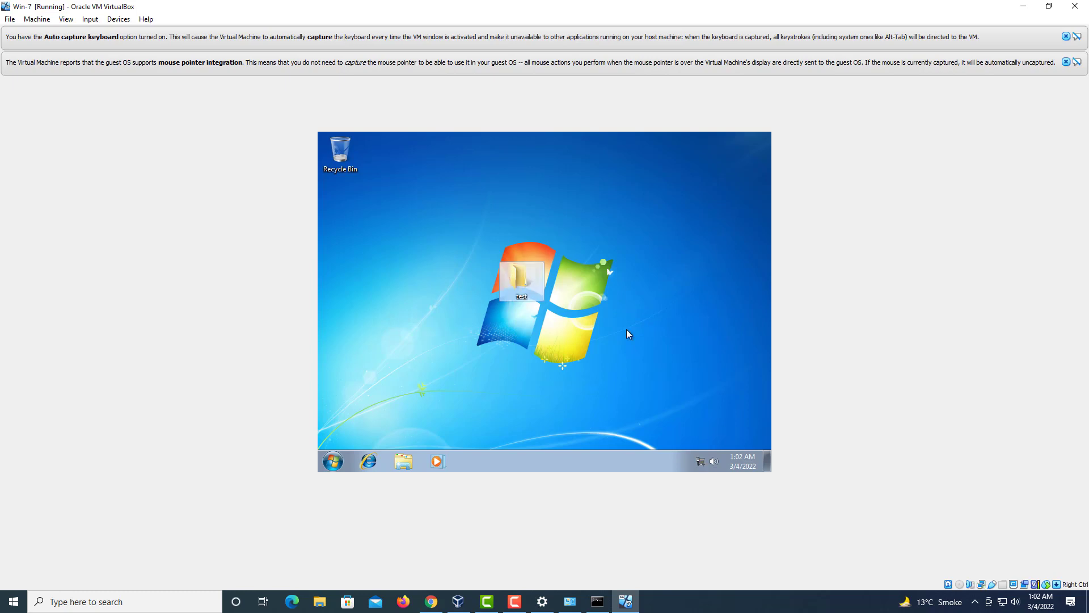
double_click(511, 278)
Step: Create a text document 'test' inside the folder containing 123456 and close Notepad
right_click(495, 224)
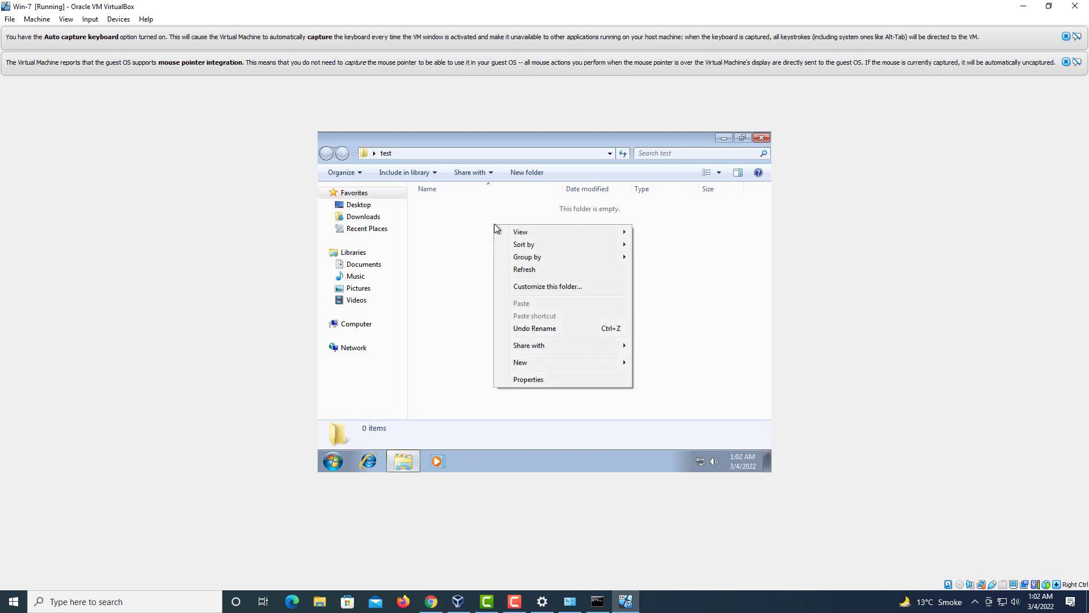
mouse_move(559, 363)
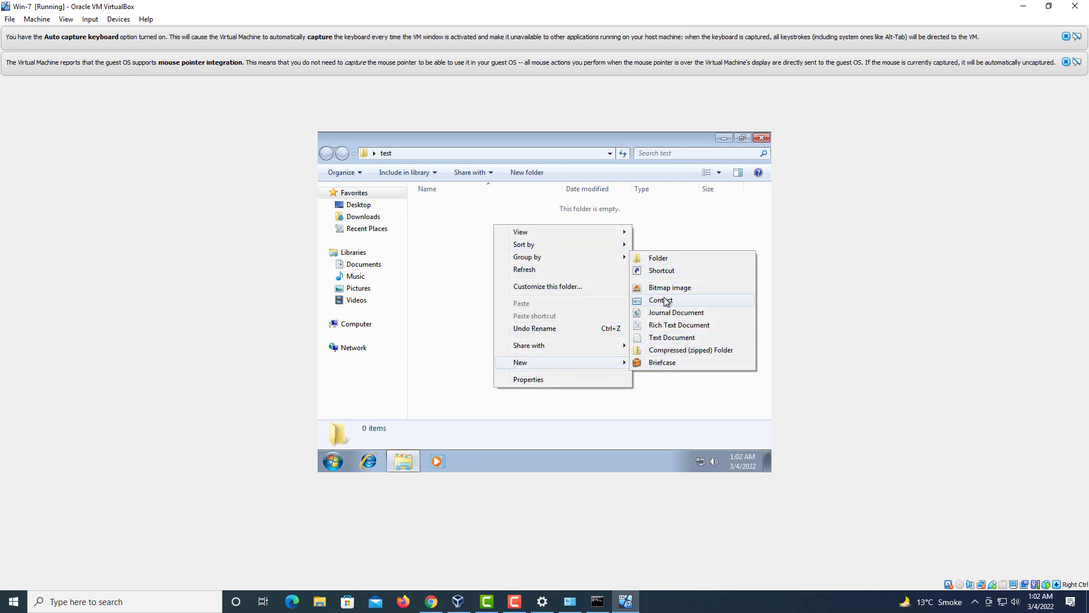
click(668, 337)
text(test)
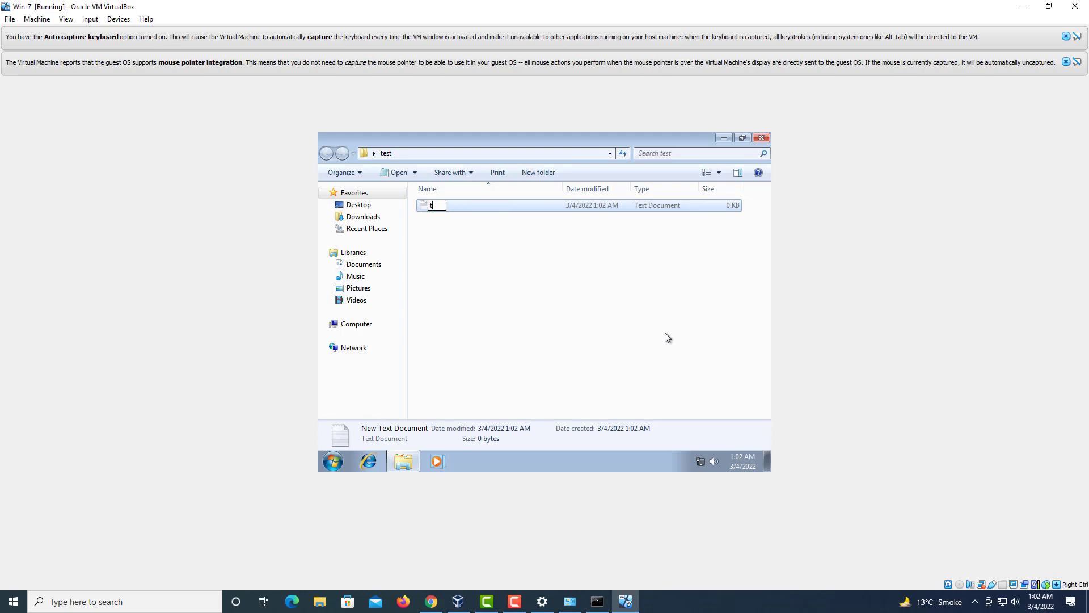
key(Return)
key(Return)
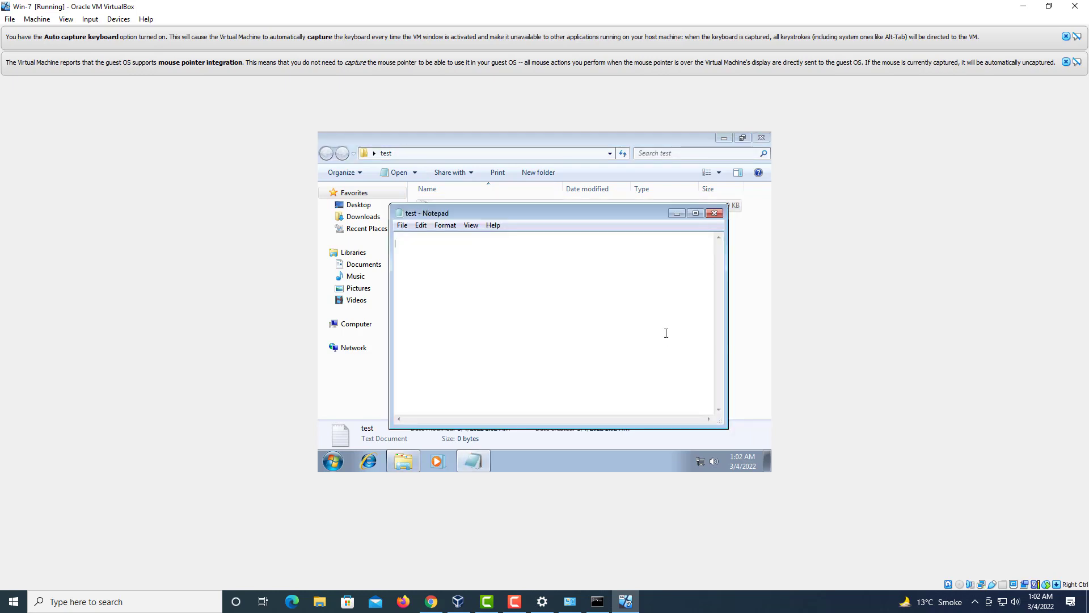
text(123456)
click(714, 212)
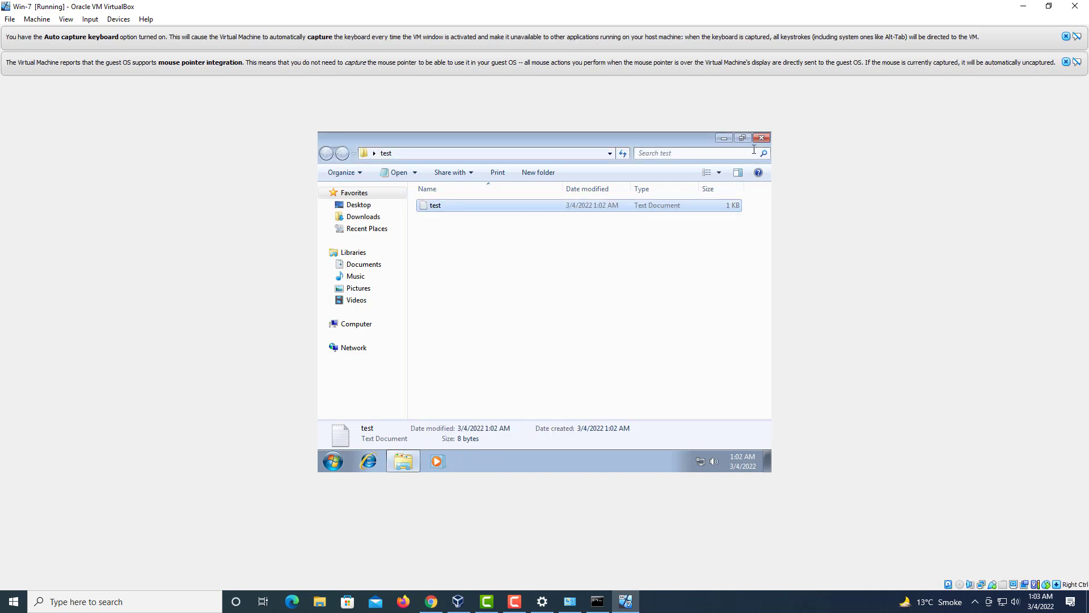
Step: Close the test folder window and switch back to VirtualBox Manager
click(761, 137)
click(603, 255)
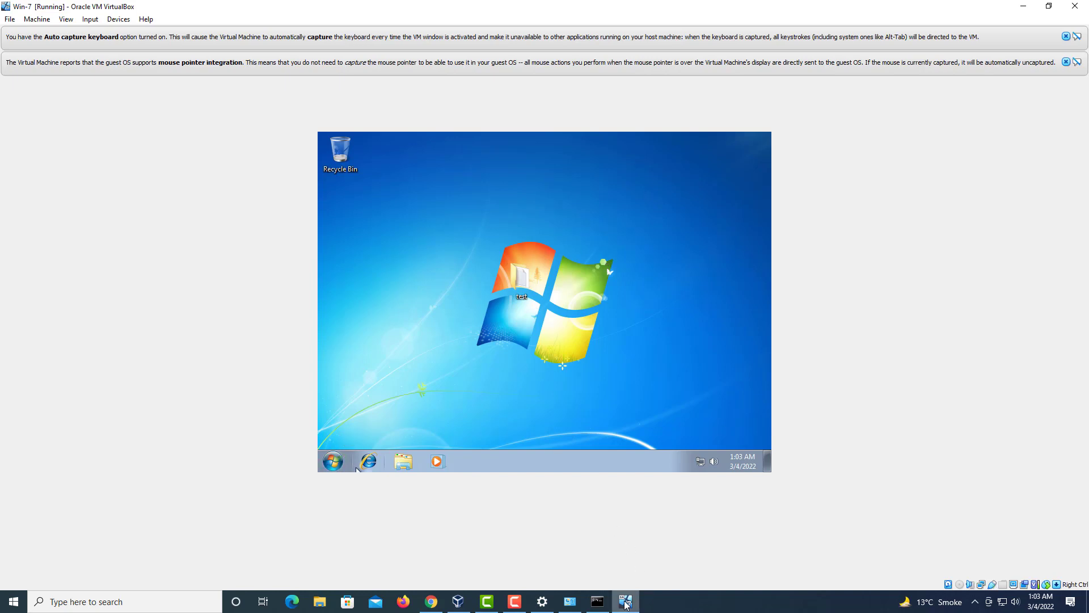
click(458, 602)
click(341, 72)
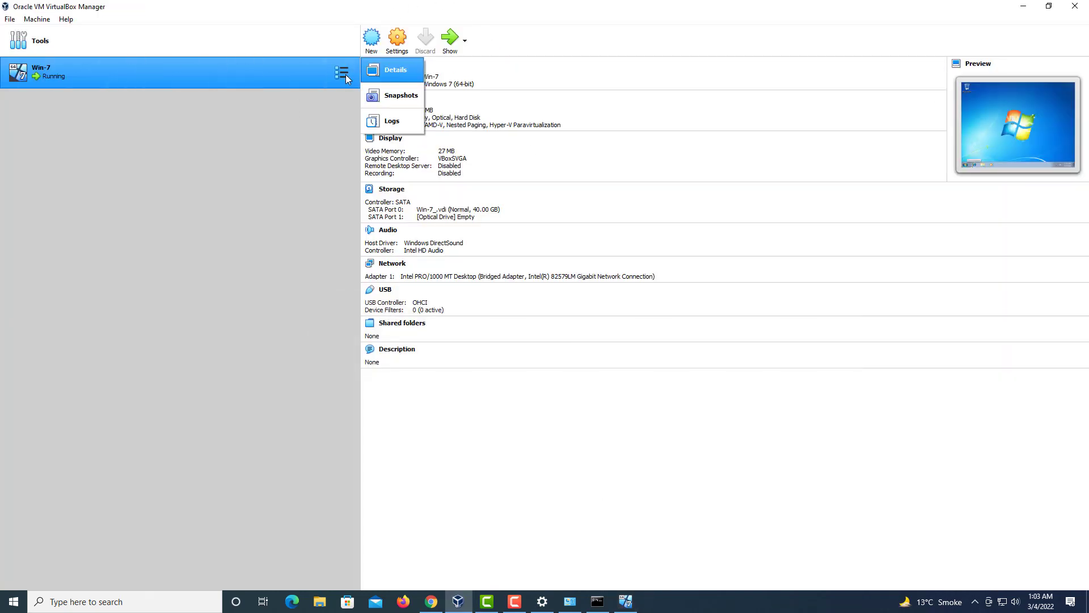
Step: Open Win-7's Snapshots view and take a snapshot with the default name 'Snapshot 1'
click(401, 98)
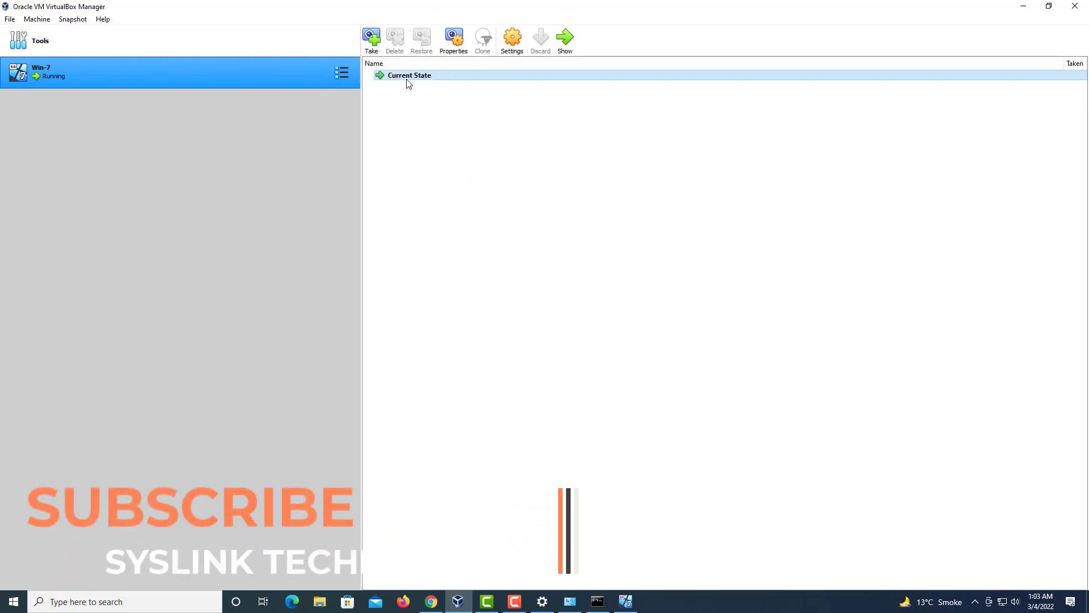
click(377, 49)
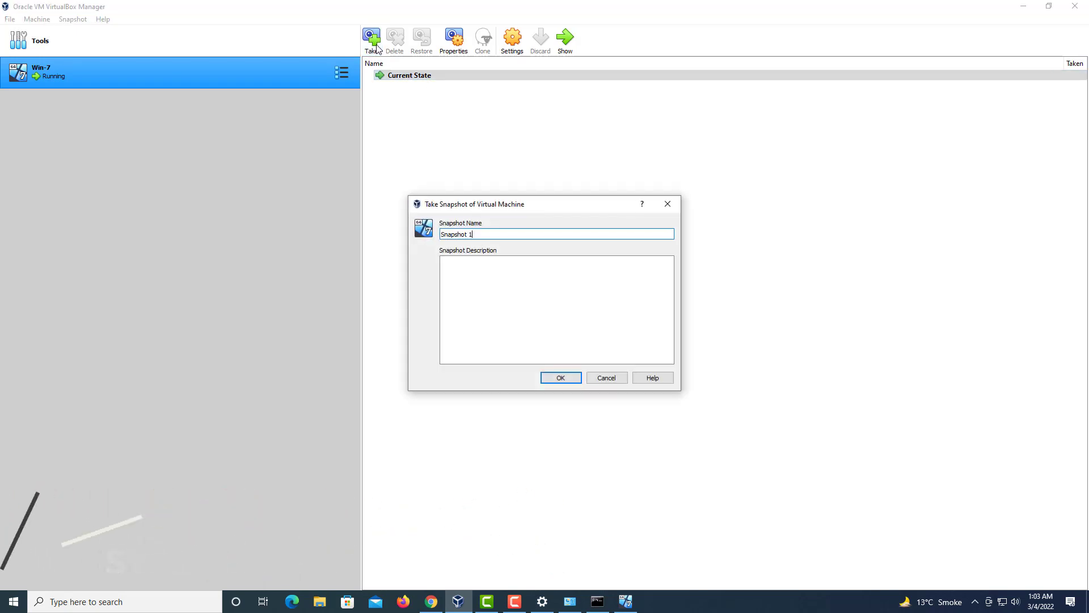
click(487, 232)
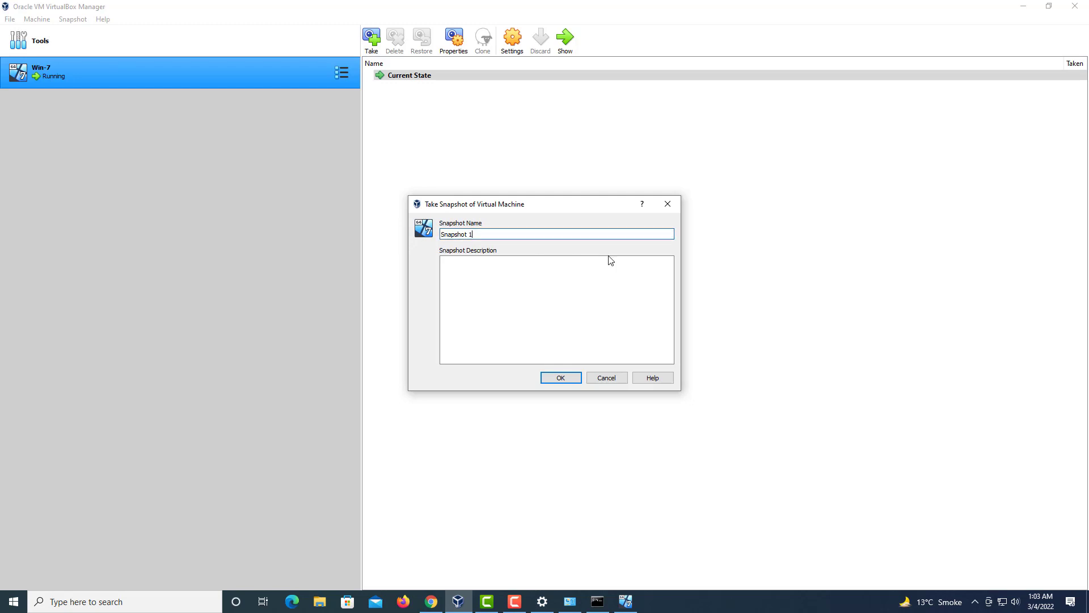
click(566, 378)
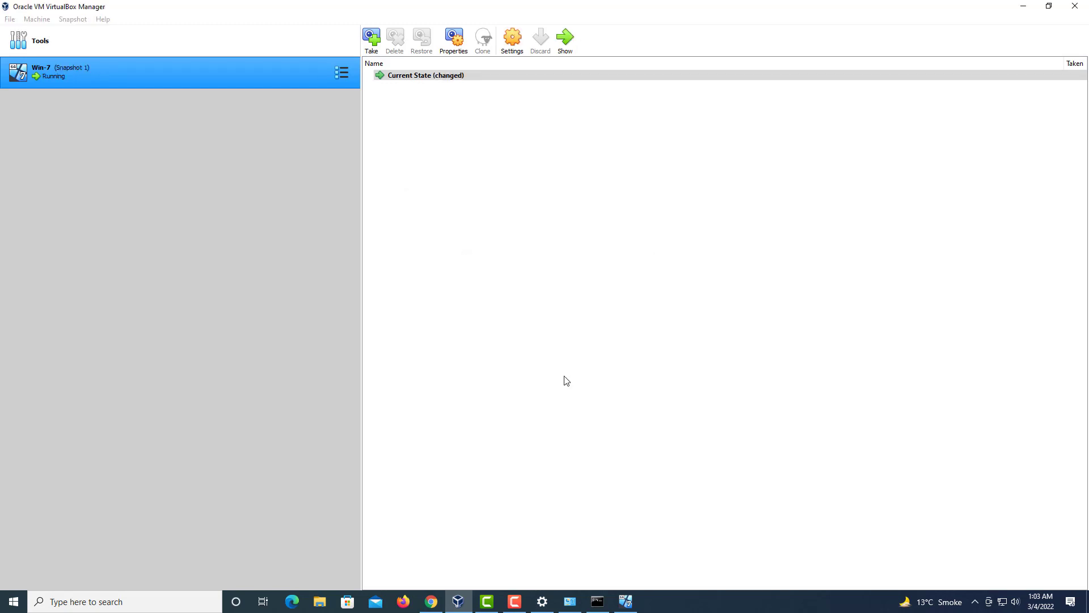
Step: Return to the Win-7 guest and delete the test folder from the desktop
click(464, 88)
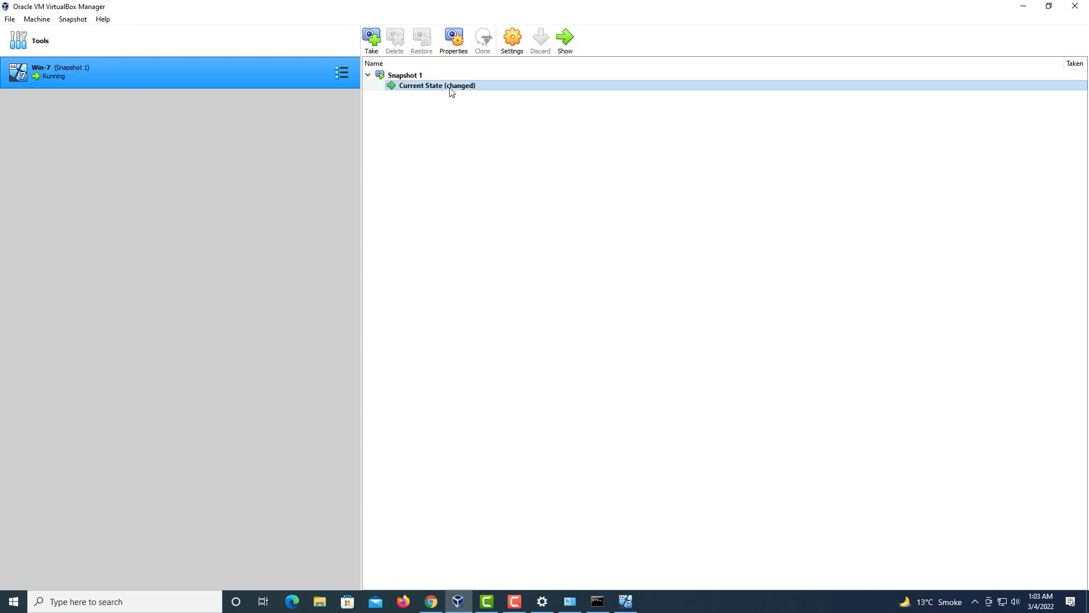
click(633, 608)
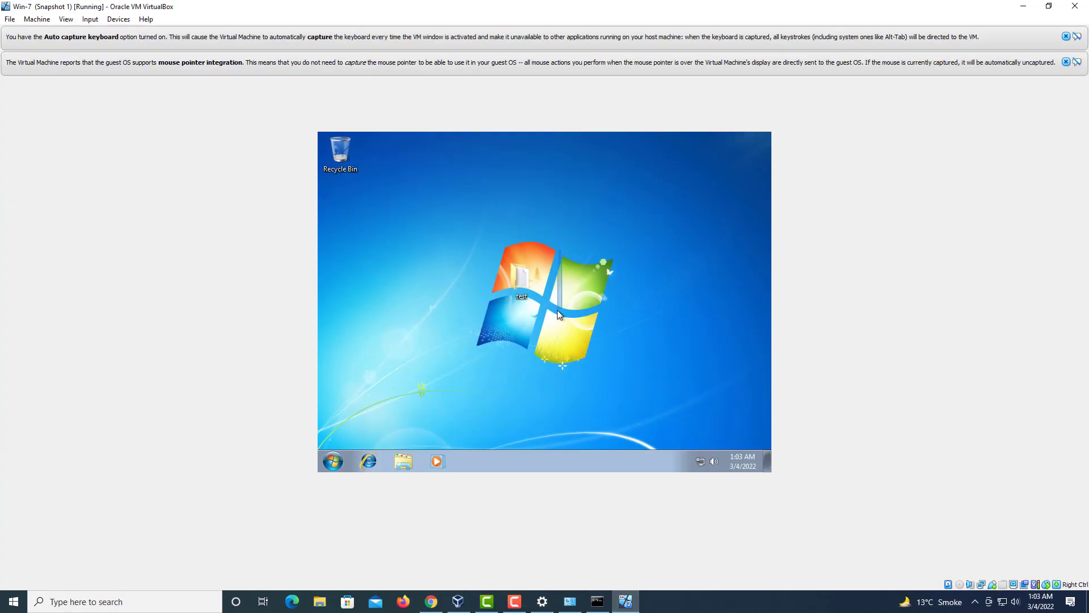
right_click(523, 279)
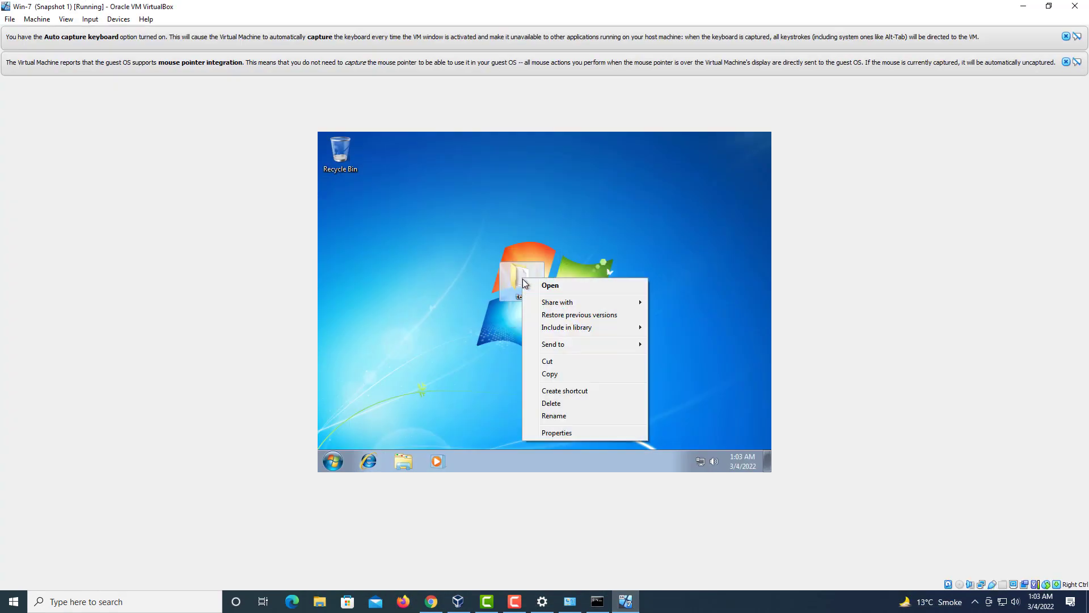
click(558, 402)
click(583, 336)
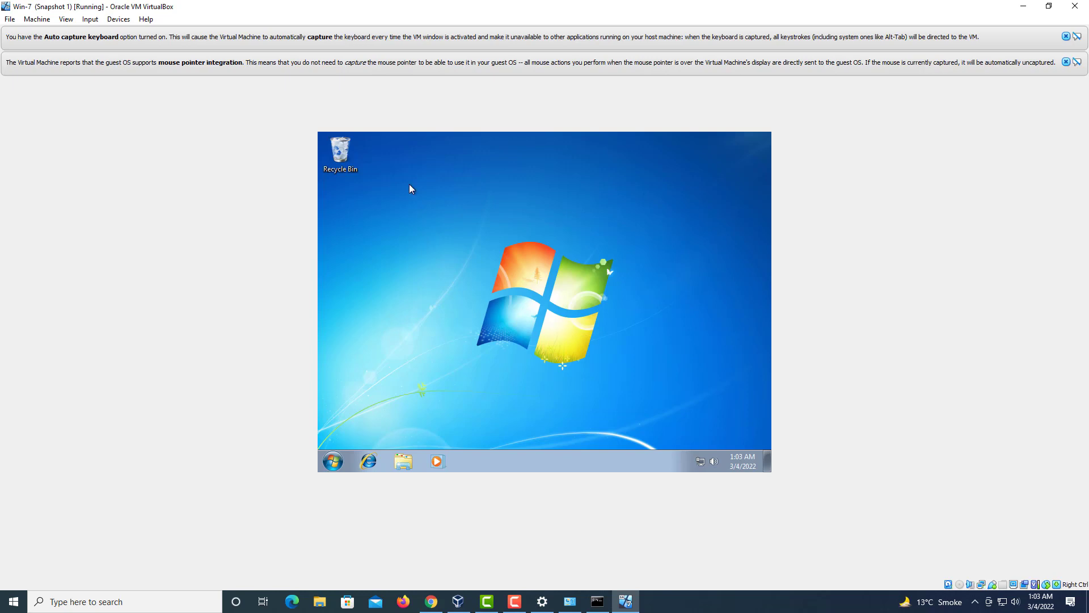
Step: Empty the guest's Recycle Bin and shut down Windows 7
right_click(349, 159)
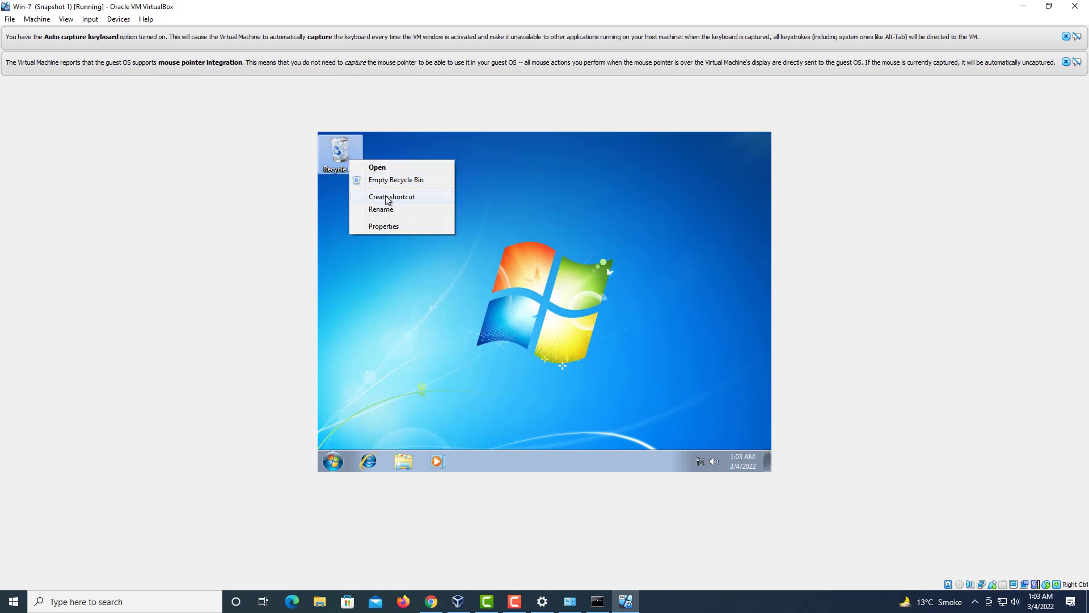
click(382, 179)
click(583, 336)
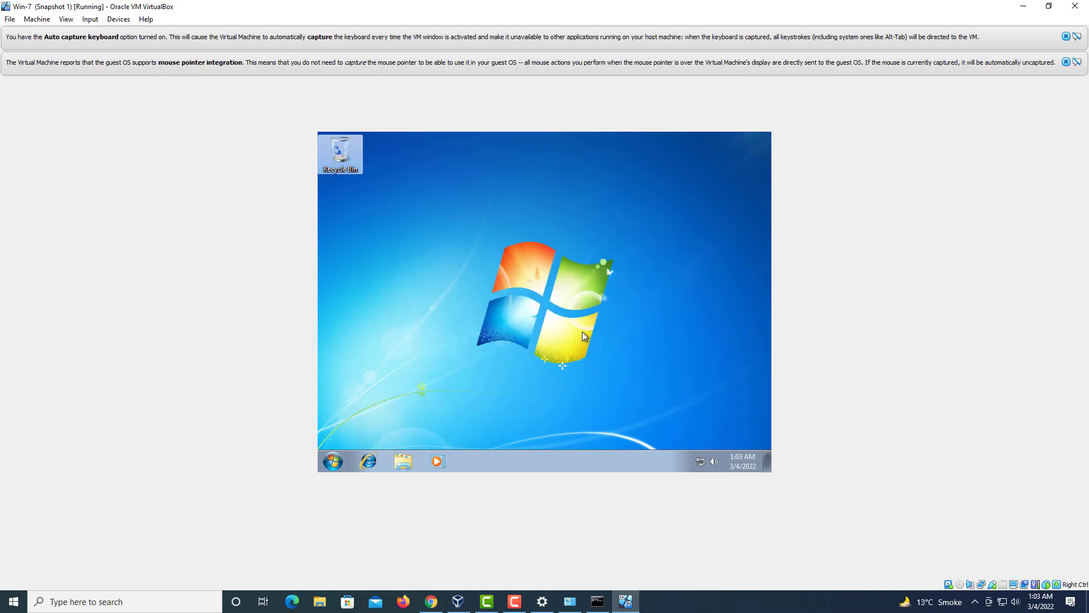
click(334, 460)
click(479, 432)
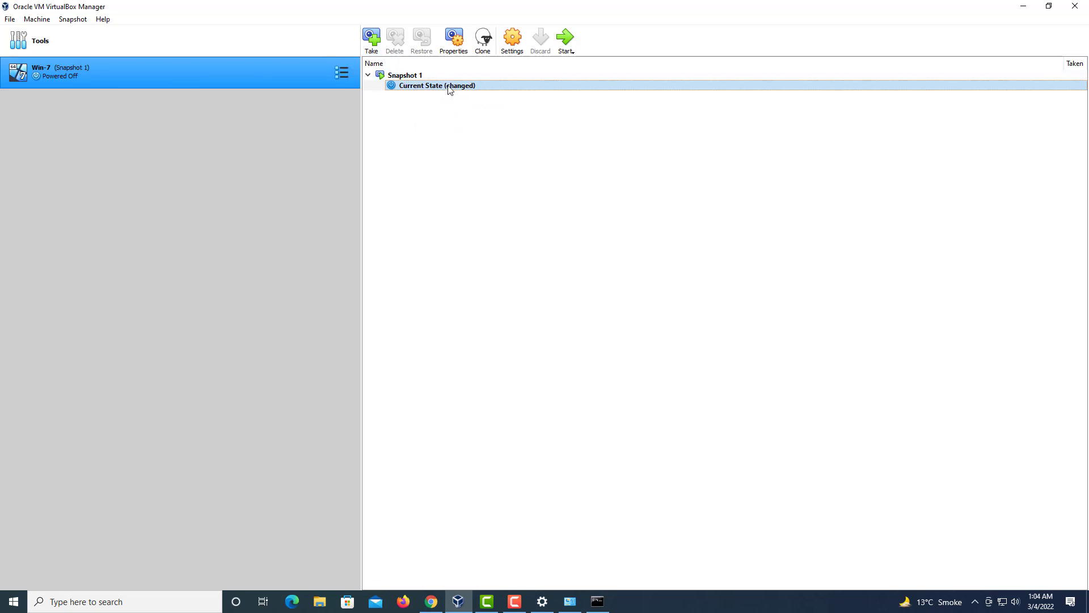
Step: Restore Win-7 to Snapshot 1, saving the replaced current state as Snapshot 2
click(382, 76)
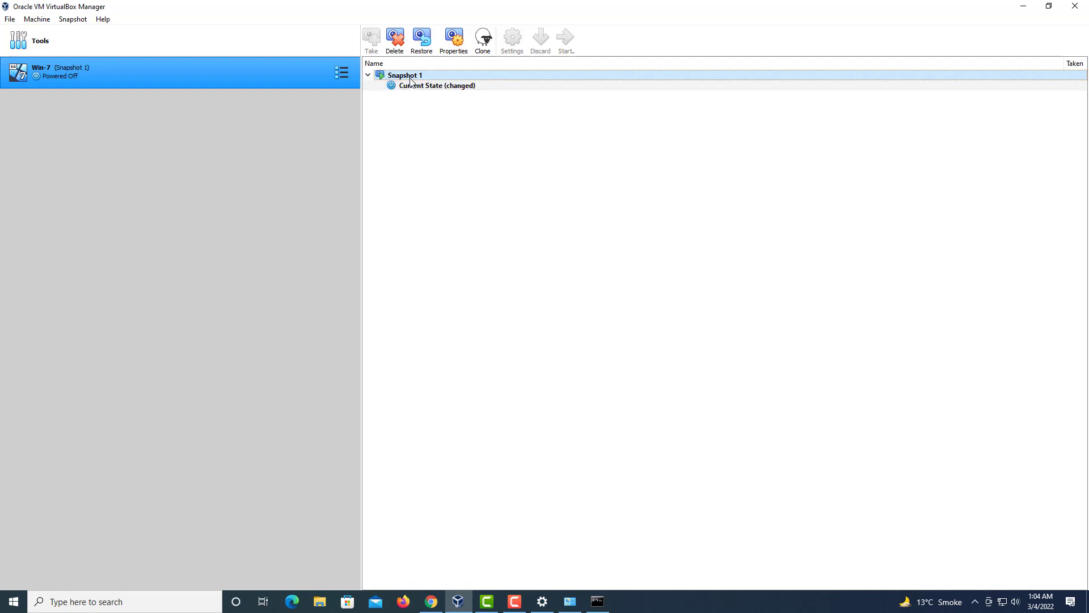
click(424, 44)
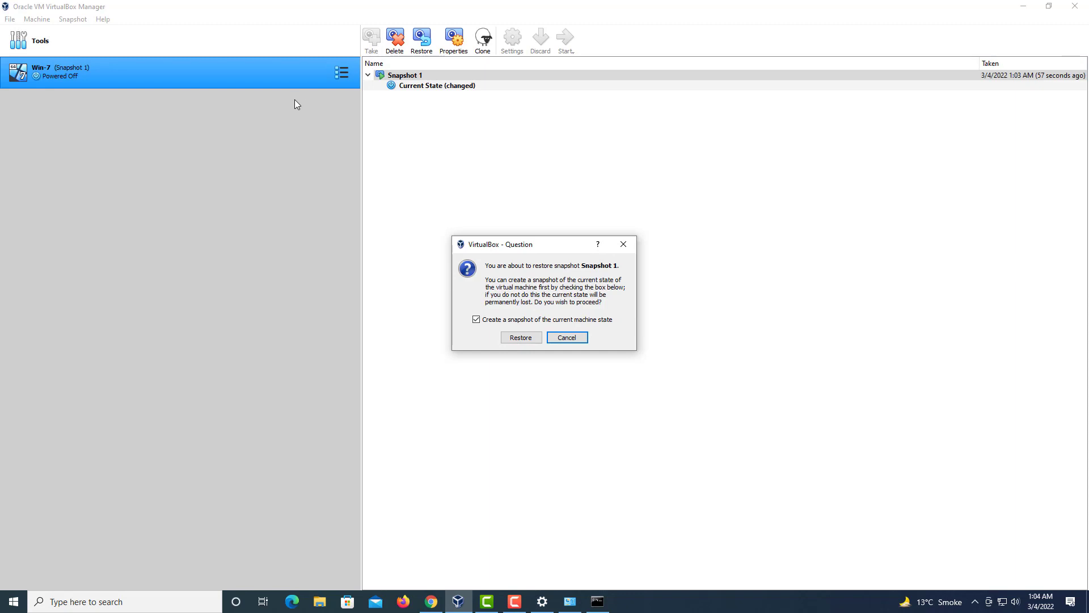
click(522, 338)
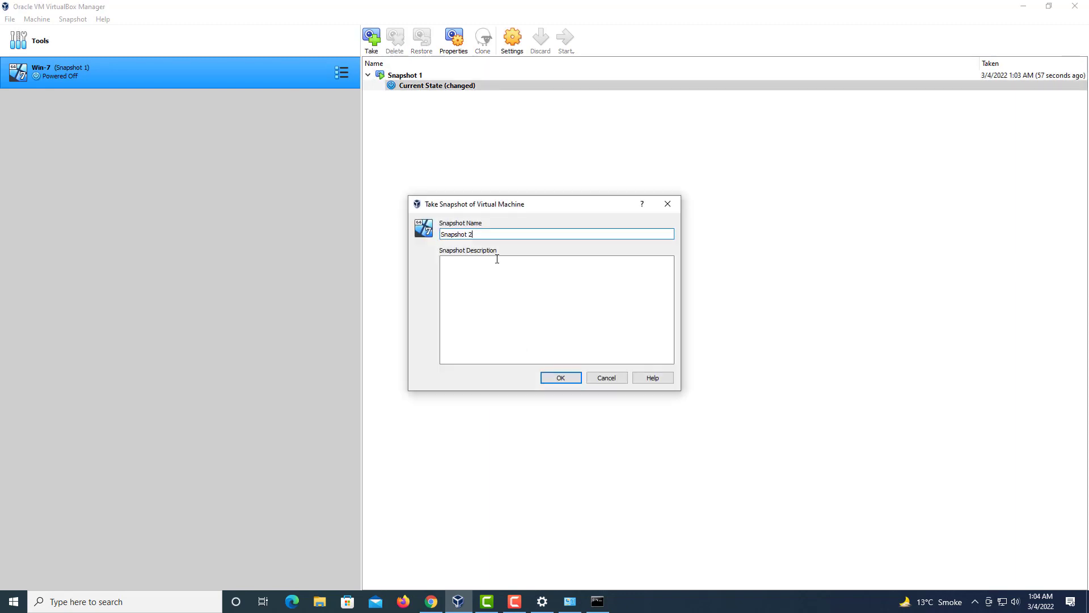
click(564, 381)
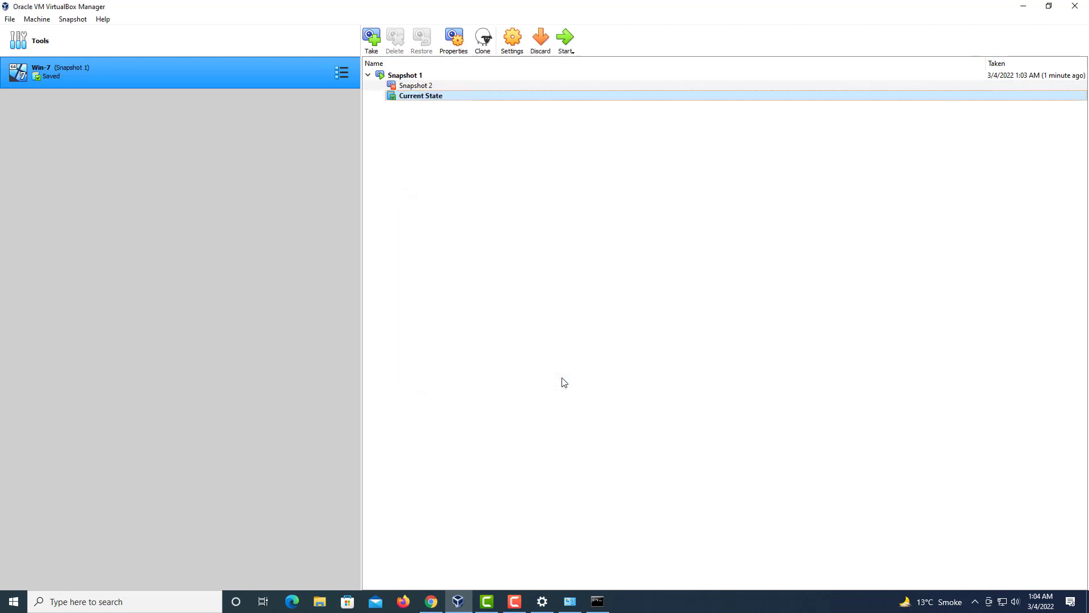
click(336, 73)
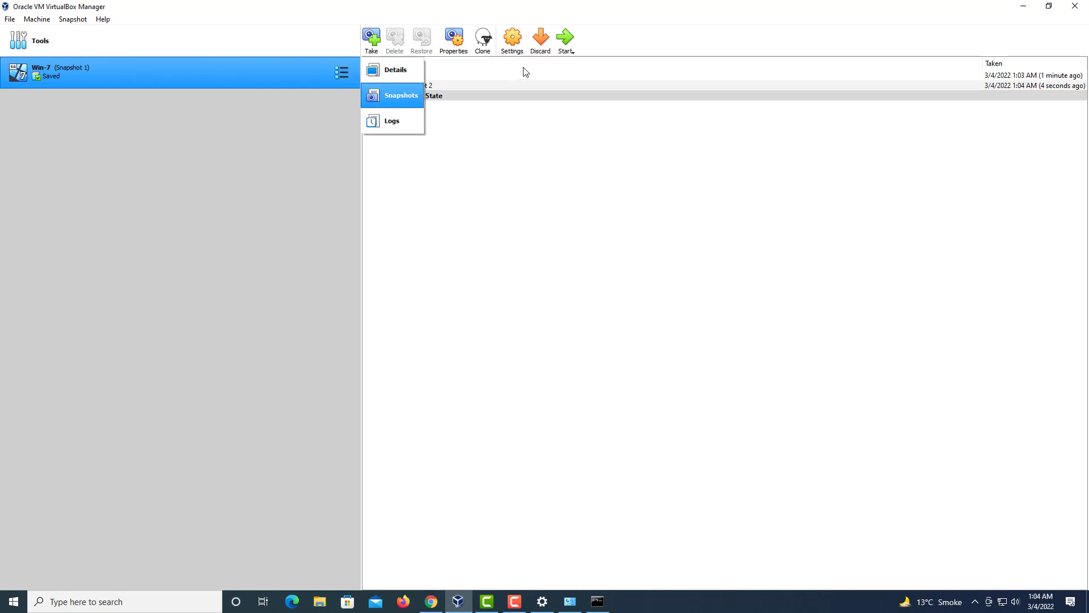
click(569, 50)
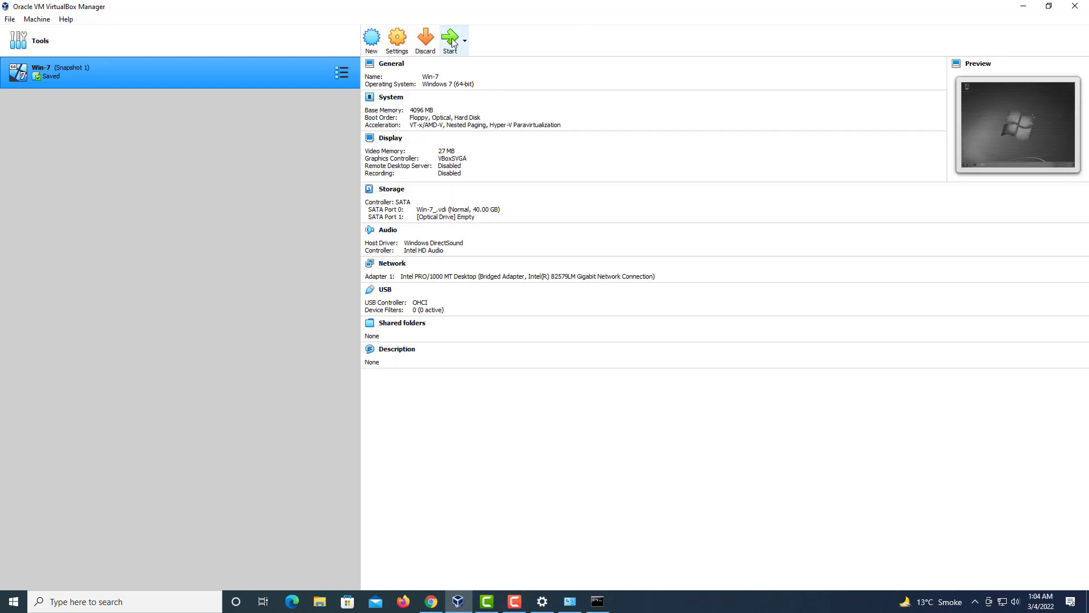
Step: Boot the restored Win-7 and open the test folder's text file, confirming it holds 123456
click(452, 44)
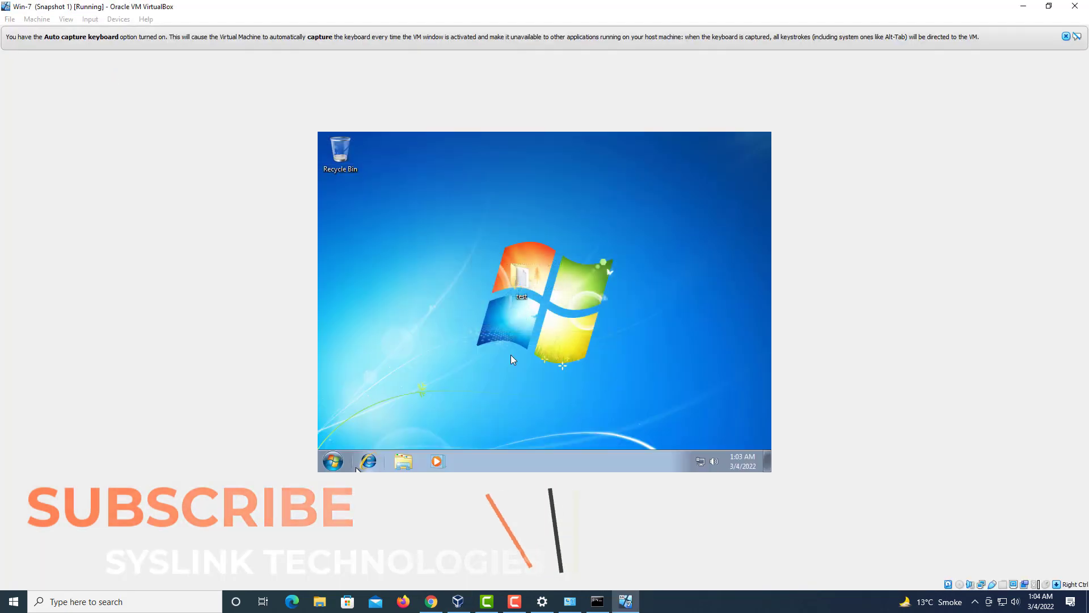
double_click(525, 276)
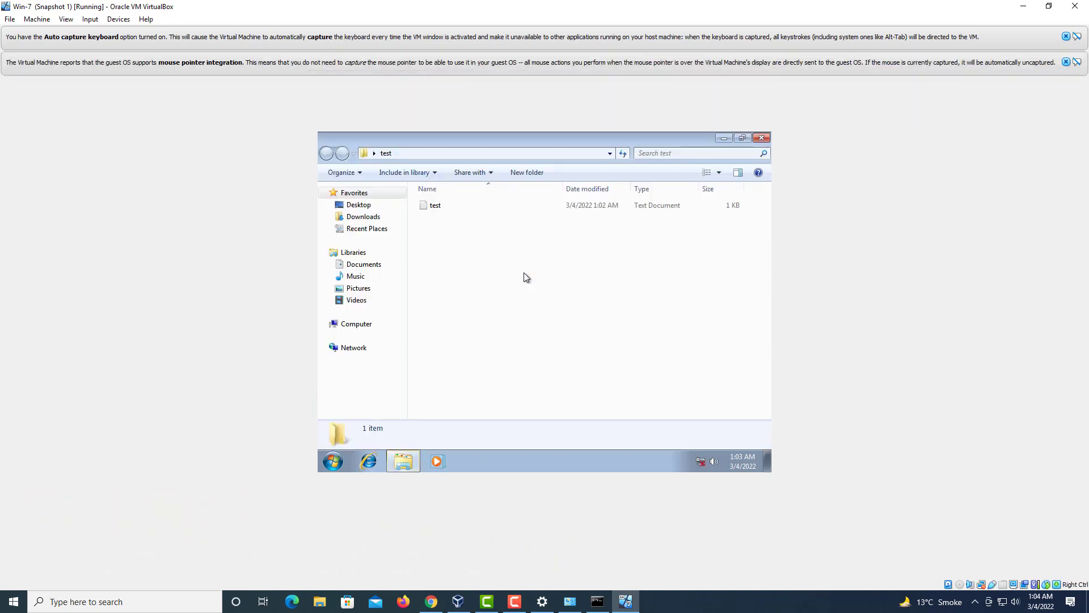
double_click(450, 211)
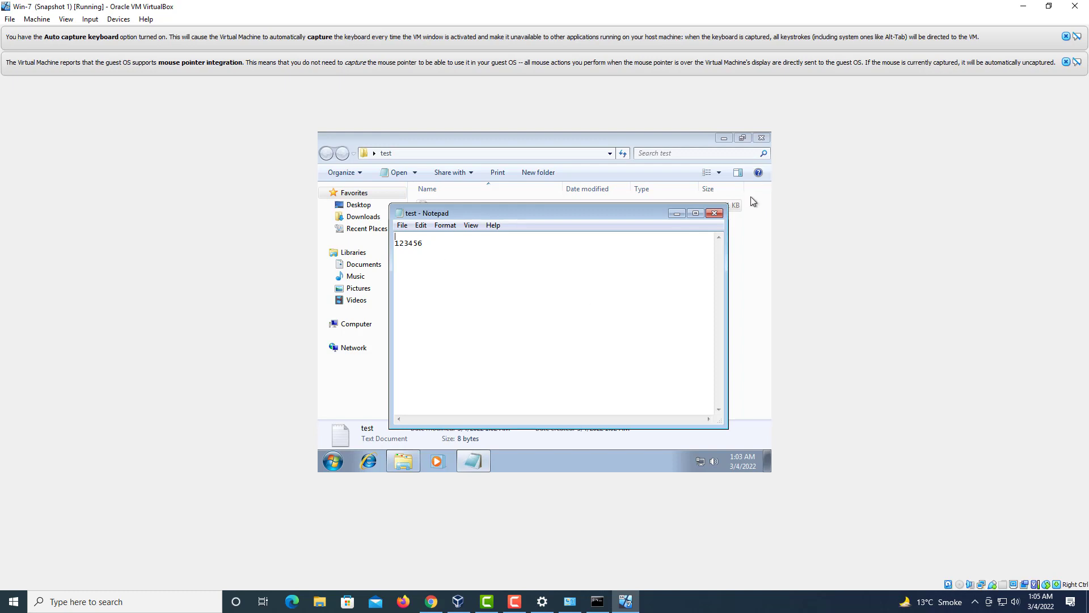
click(714, 213)
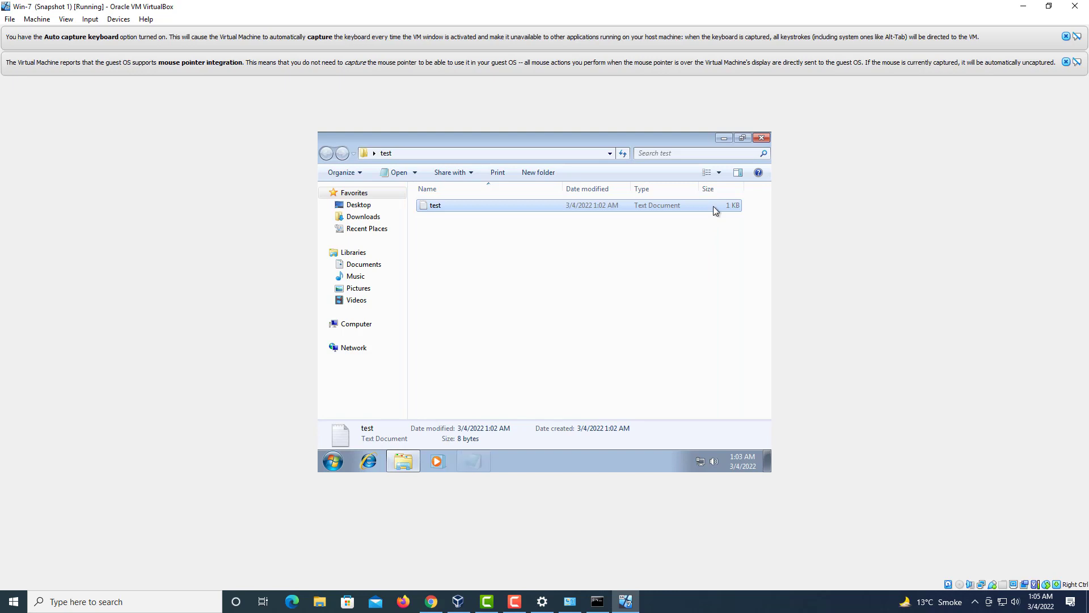
click(761, 138)
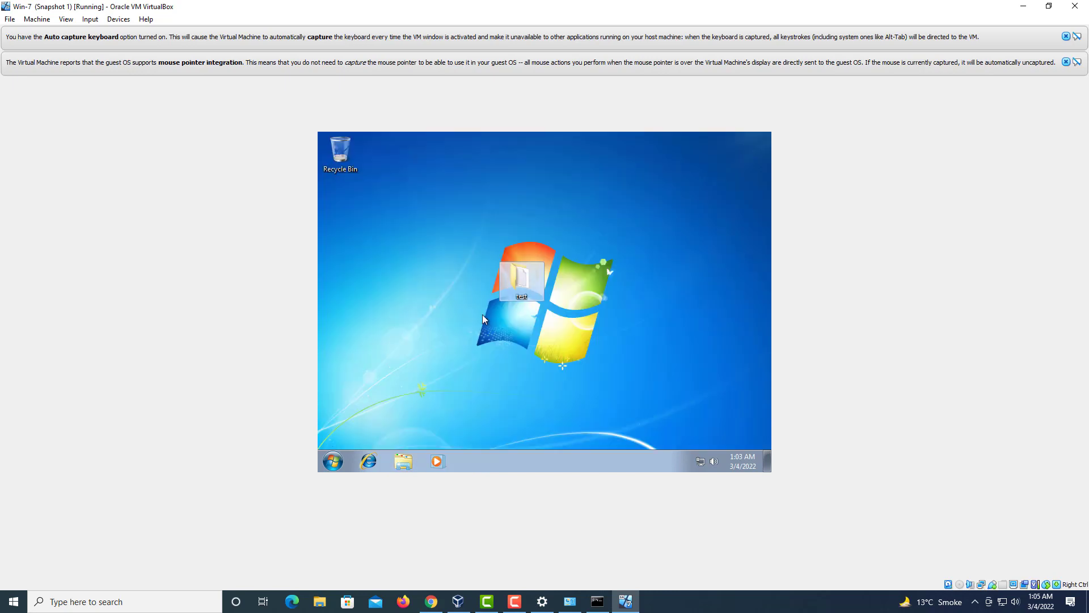
Step: Show the guest's drives C:, E: and CD Drive D: in Computer, then open File Explorer on the host
click(341, 461)
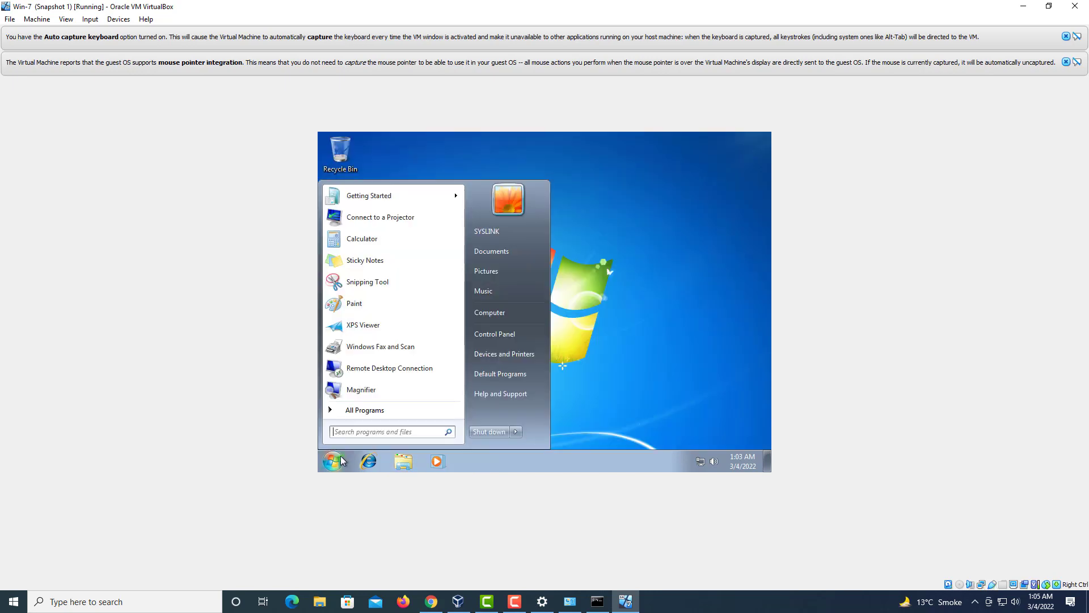
click(502, 314)
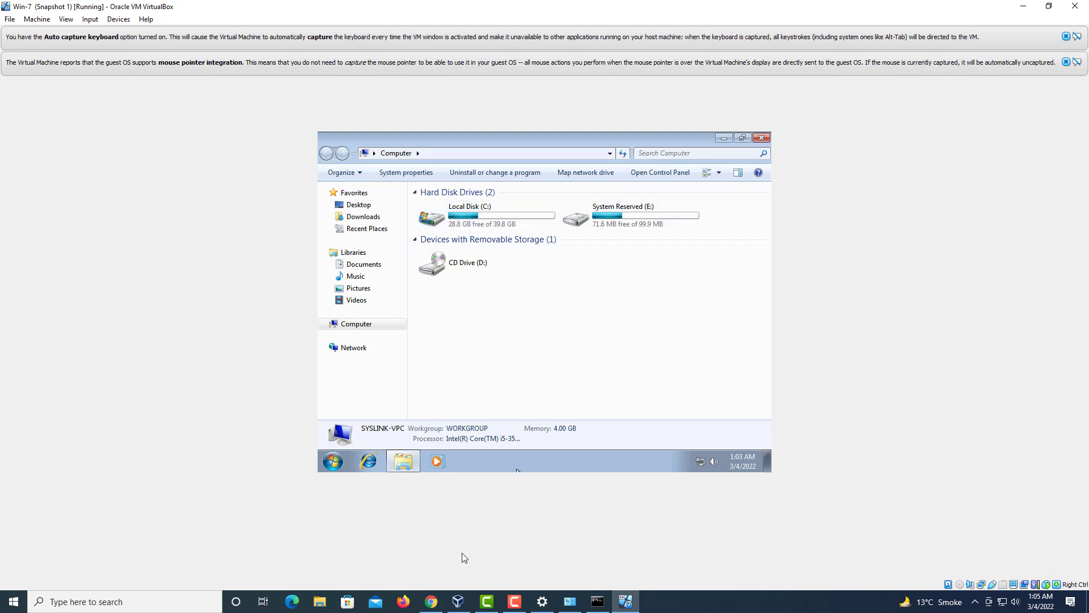
click(317, 601)
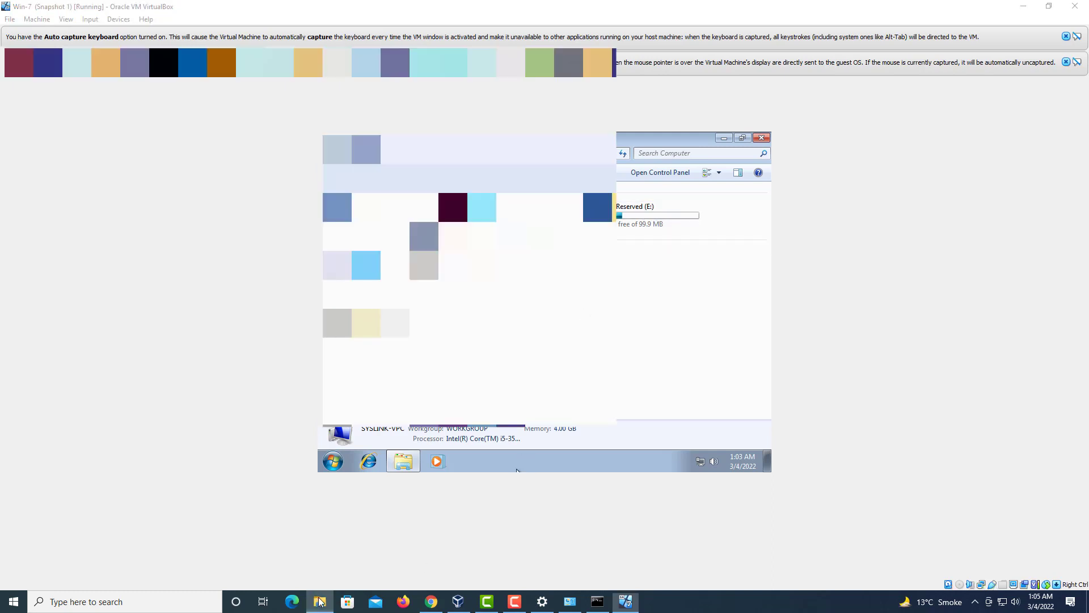
Step: Open the Properties of the Win-7_ disk image in D:\VB, read its 6.93 GB size, then close it
click(42, 217)
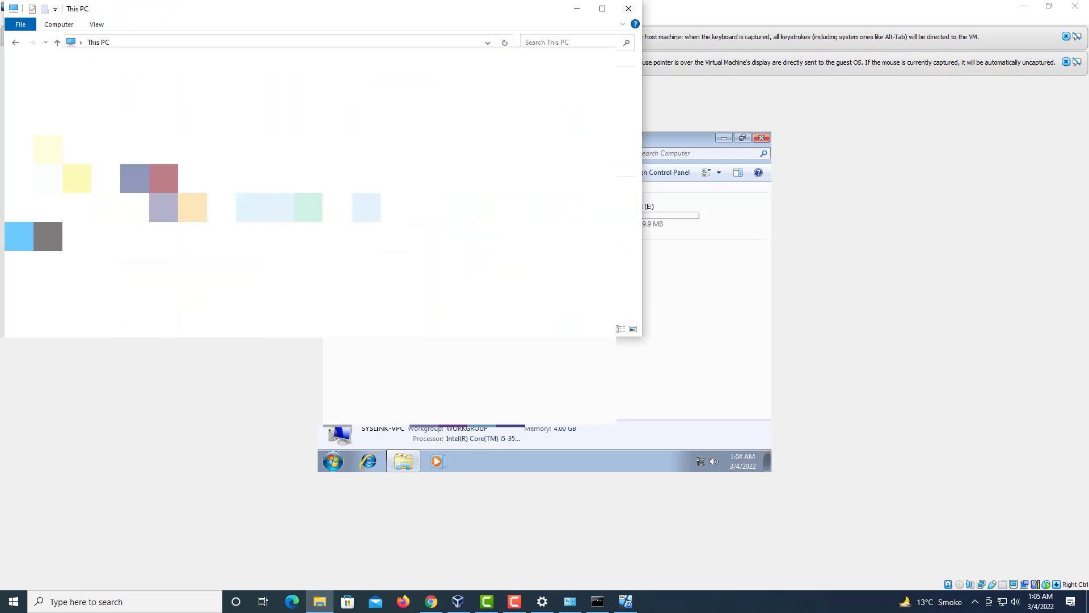
double_click(309, 204)
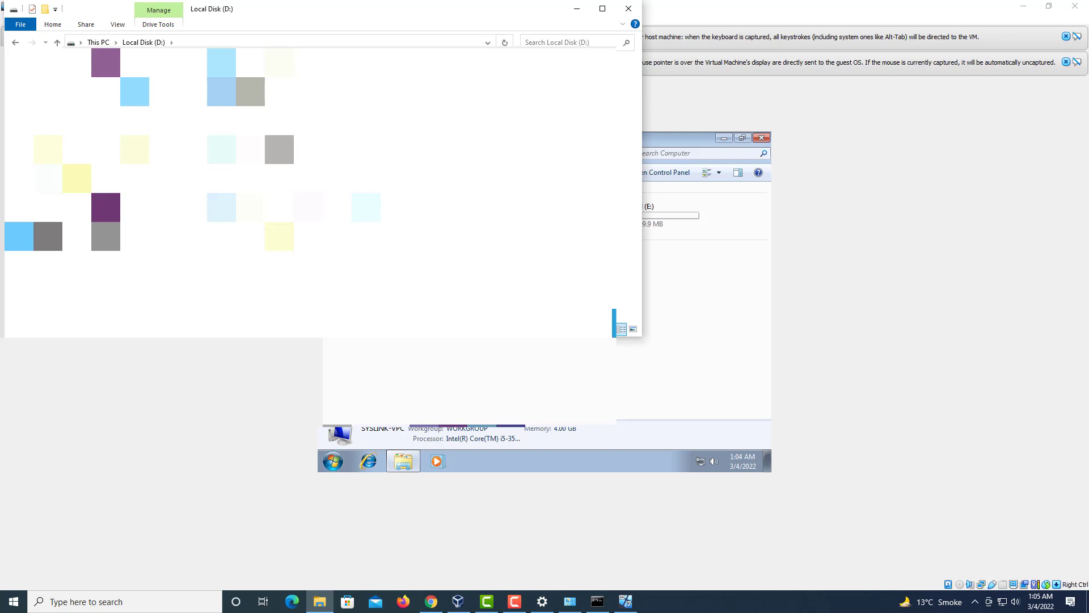
double_click(170, 213)
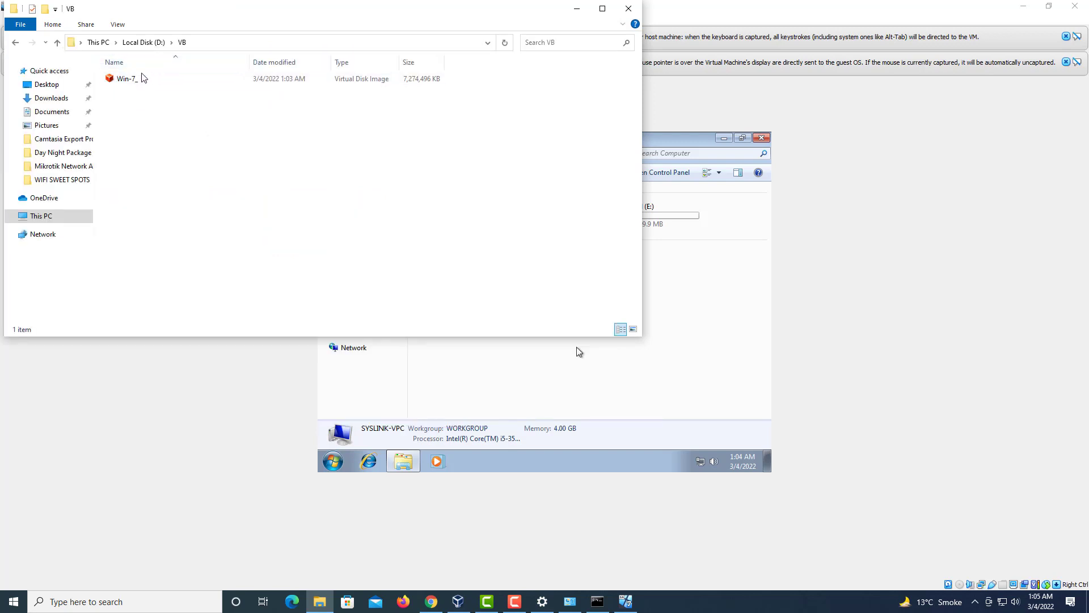
click(125, 82)
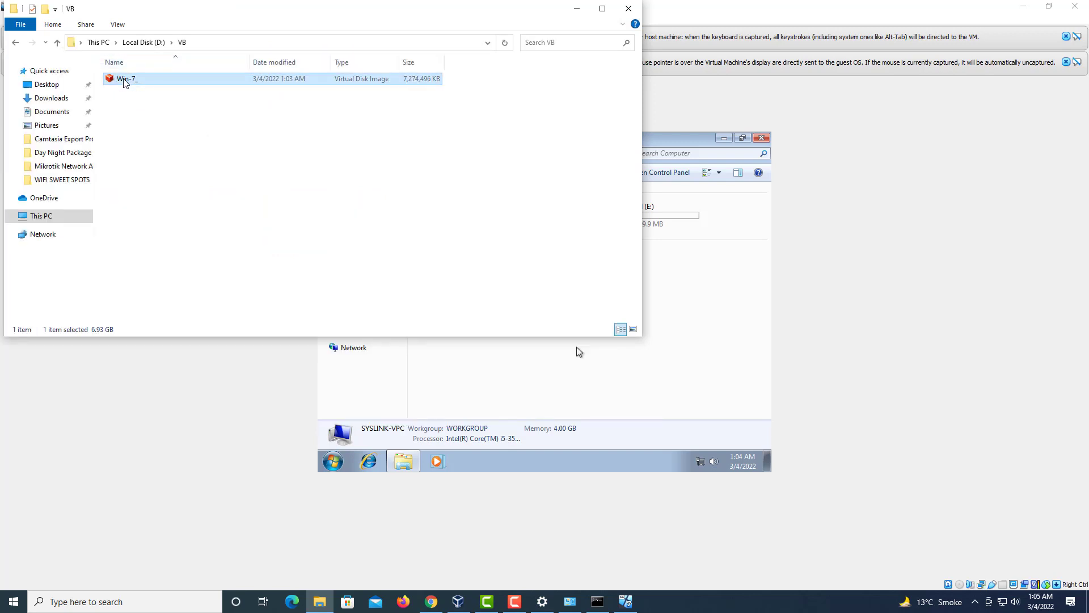
right_click(125, 83)
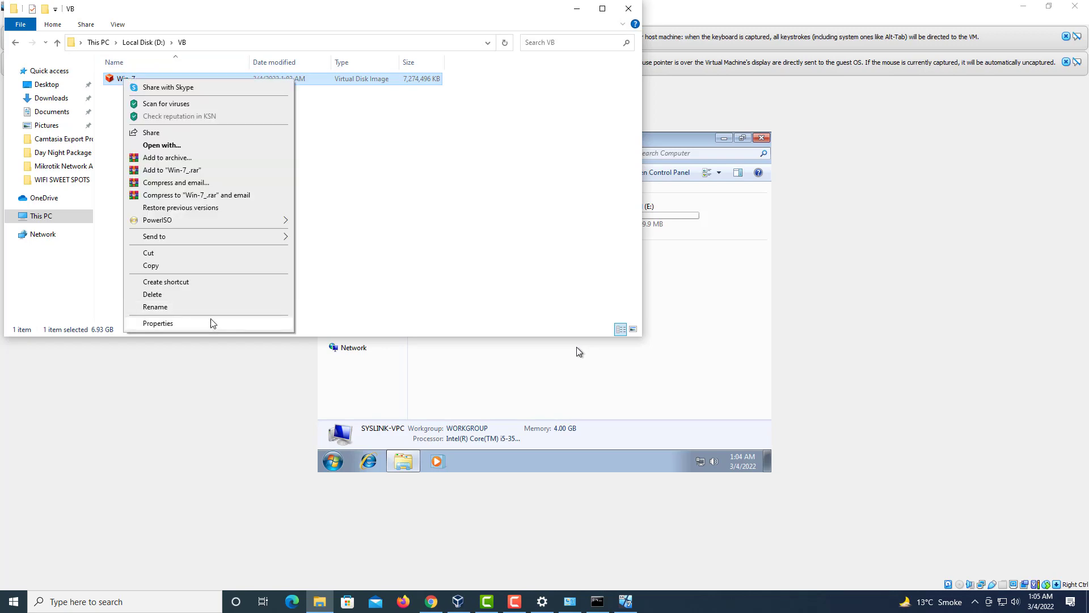
click(212, 323)
drag(589, 128, 891, 151)
click(628, 9)
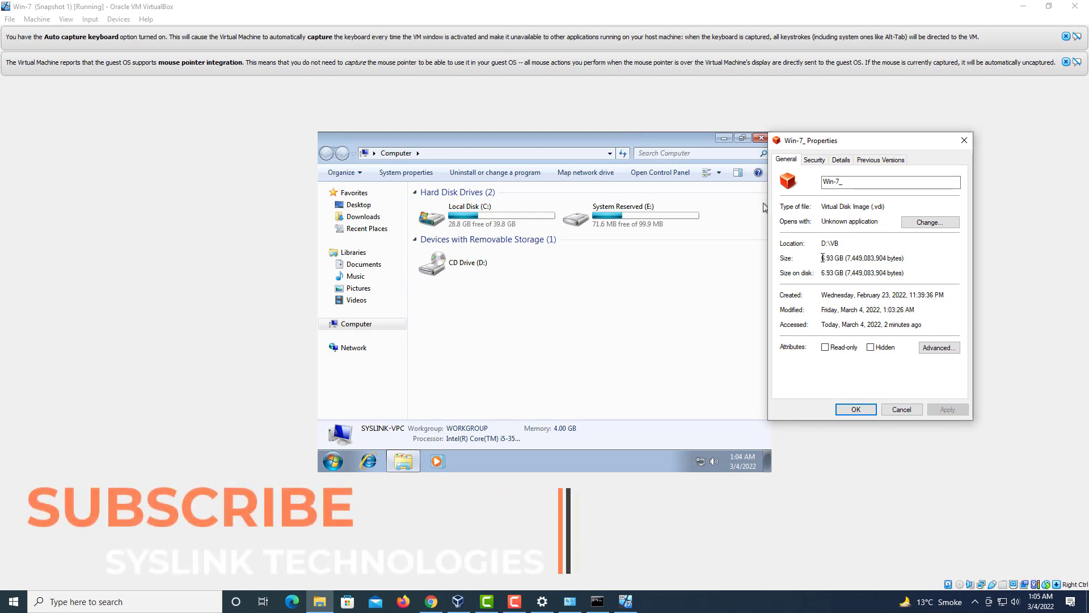
drag(822, 258, 905, 254)
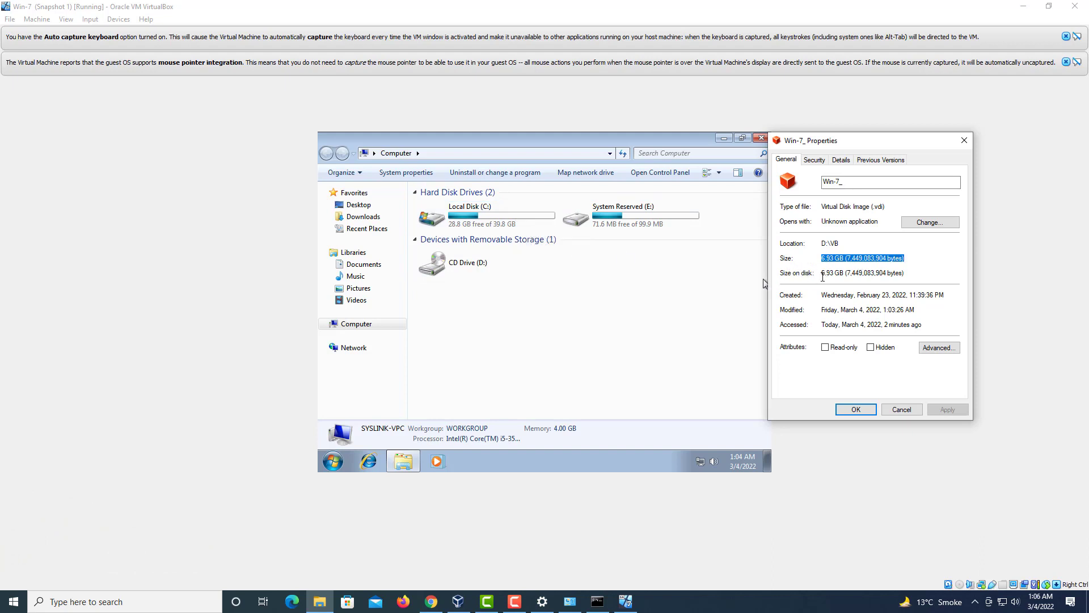
click(855, 409)
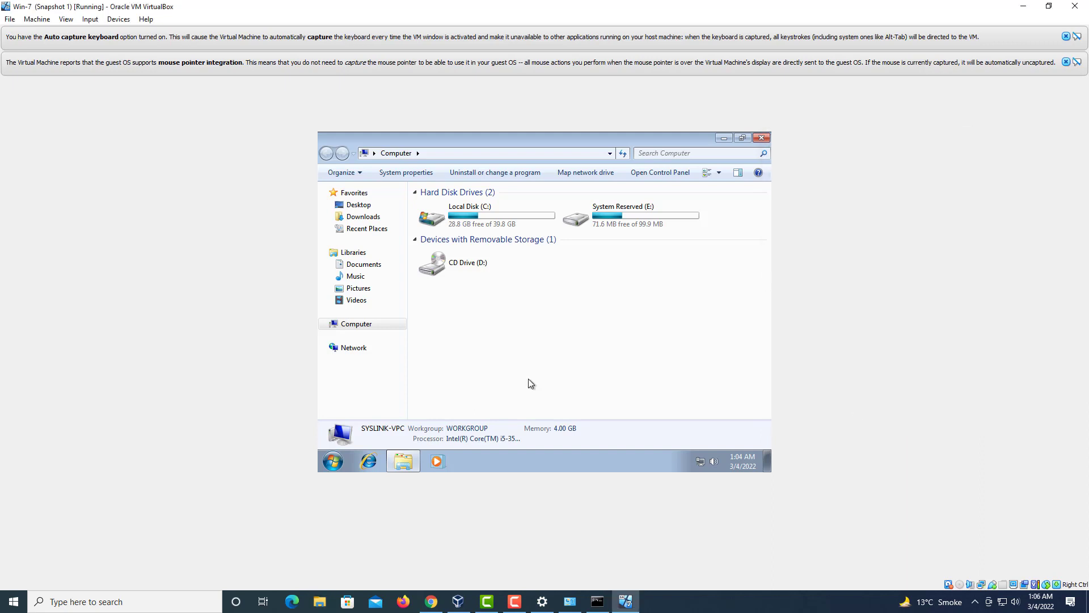
Step: Close the guest's Computer window and shut down Windows 7 from the Start menu
click(762, 138)
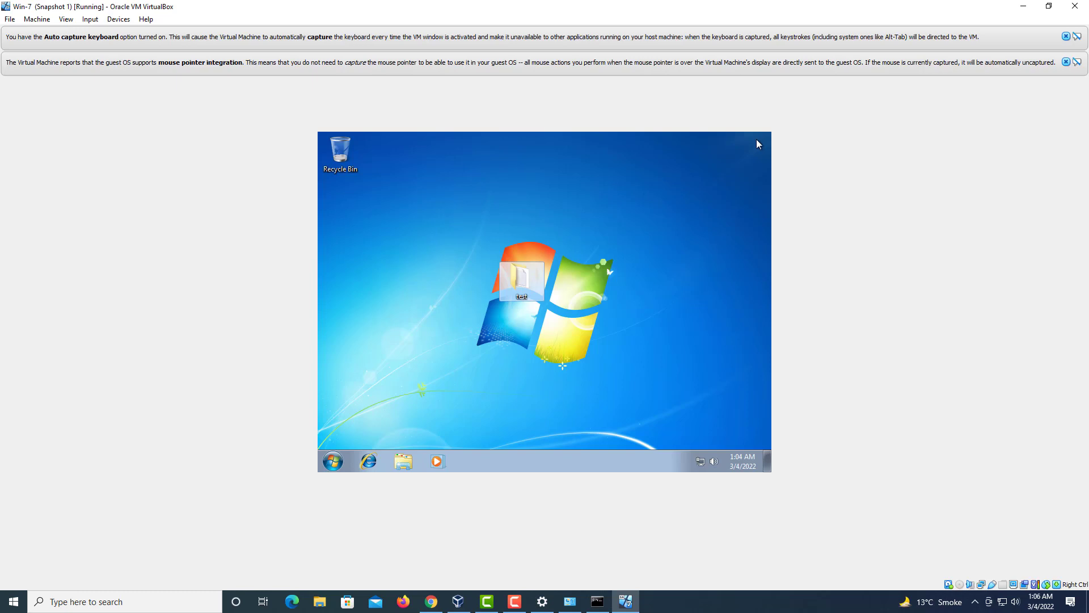
click(685, 230)
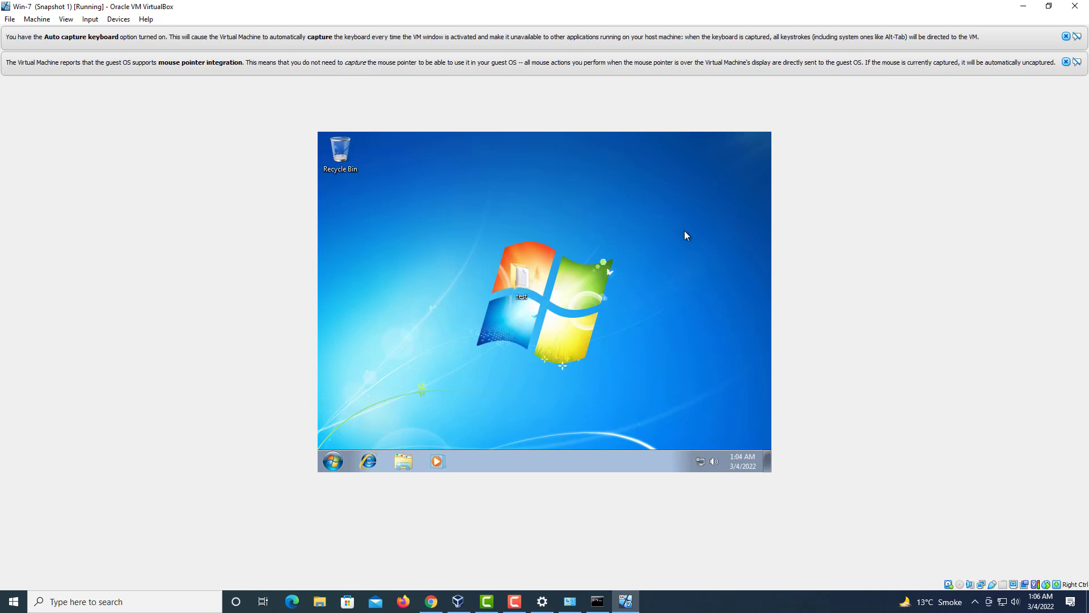
click(333, 460)
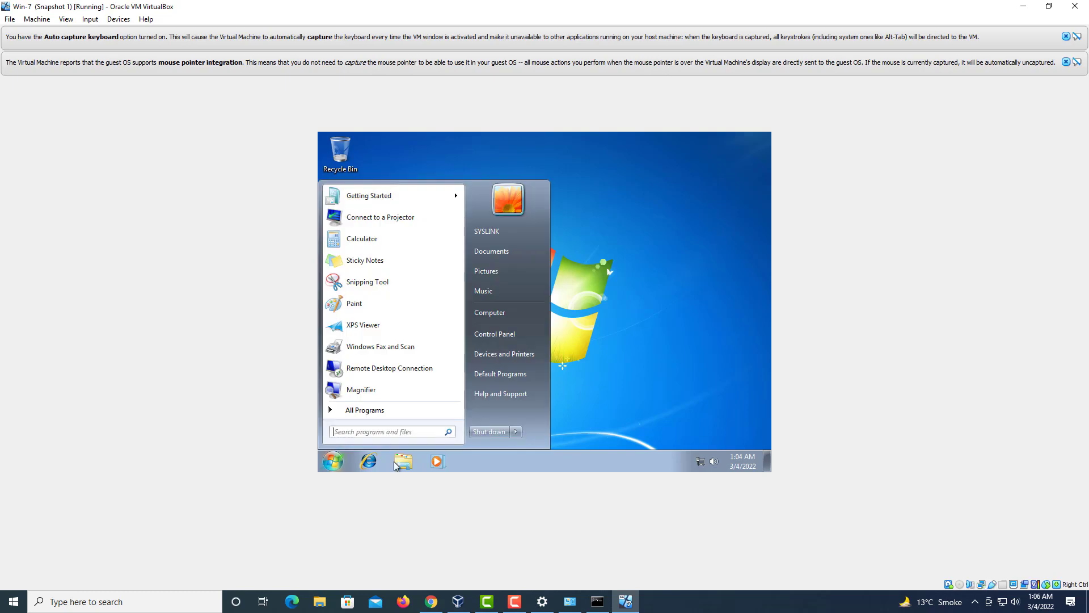
click(491, 435)
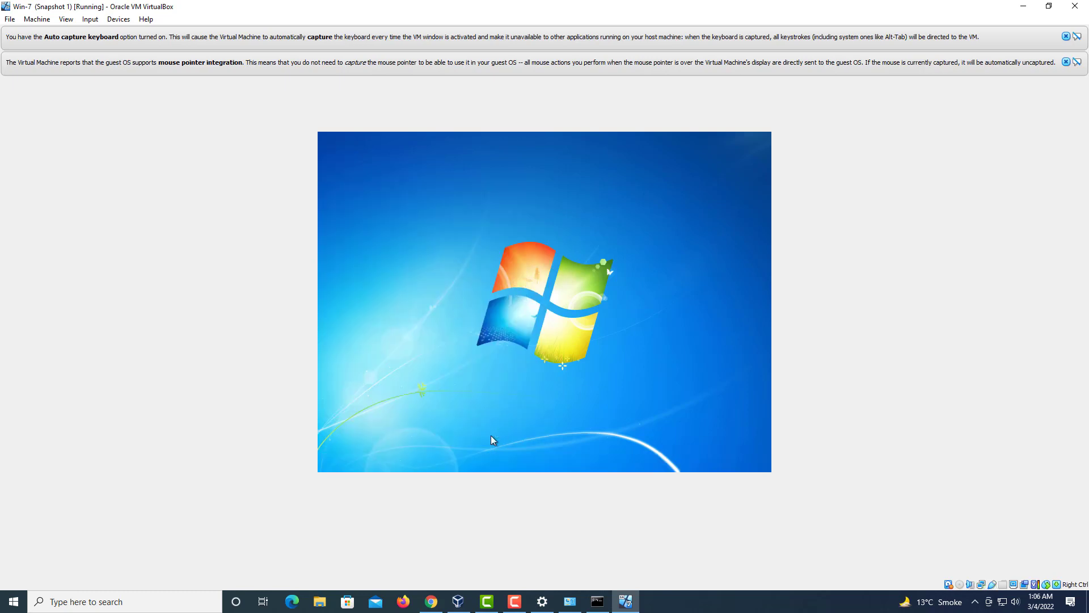